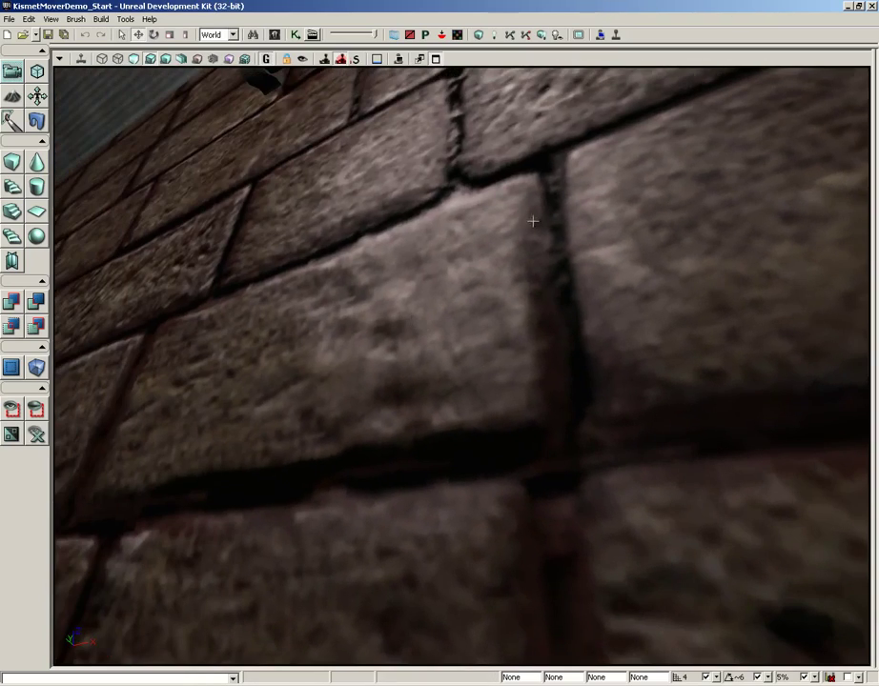
# Step: Turn the level camera back to face the brick wall
pyautogui.scroll(-5, 499, 324)
pyautogui.moveTo(511, 341); pyautogui.dragTo(515, 335, button='right')
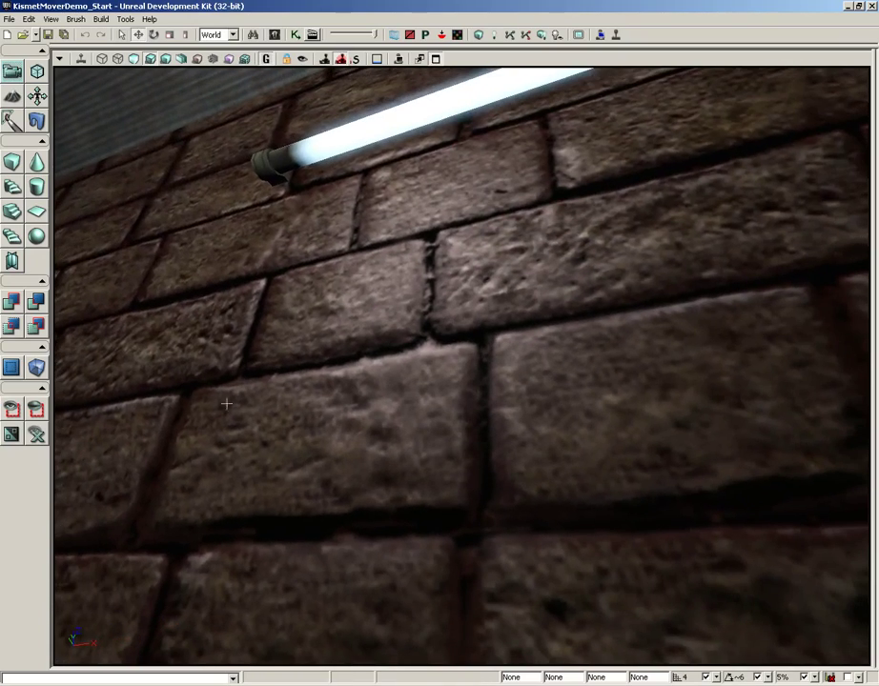
pyautogui.moveTo(430, 373)
pyautogui.mouseDown()
pyautogui.moveTo(436, 419)
pyautogui.moveTo(439, 374)
pyautogui.mouseUp()
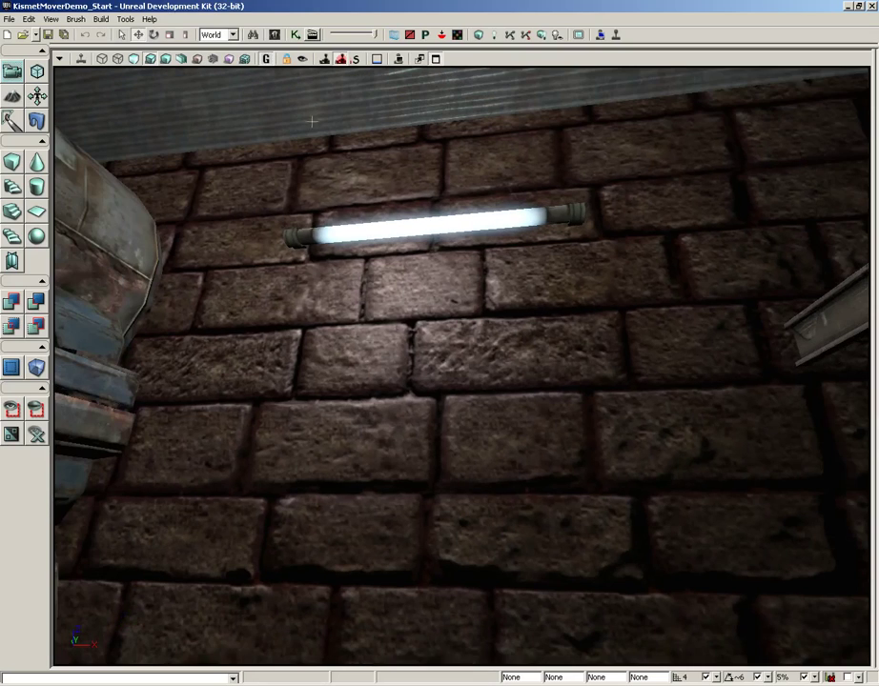
# Step: Open M_BrickDemo from the Content Browser and pan to its normal-map Texture Sample
pyautogui.click(275, 36)
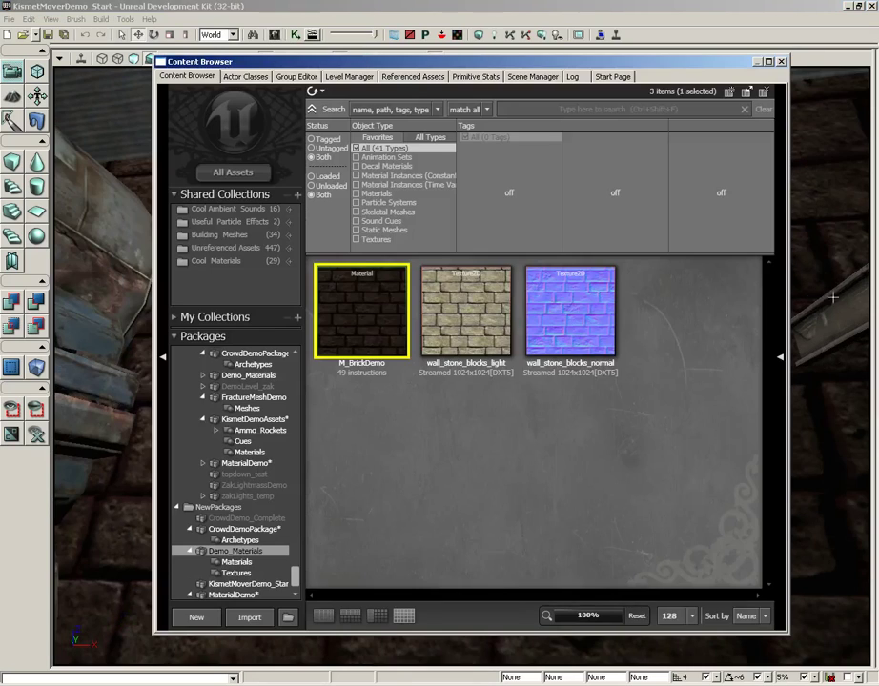
pyautogui.doubleClick(370, 318)
pyautogui.moveTo(465, 363); pyautogui.dragTo(334, 335)
pyautogui.moveTo(631, 326); pyautogui.dragTo(637, 296)
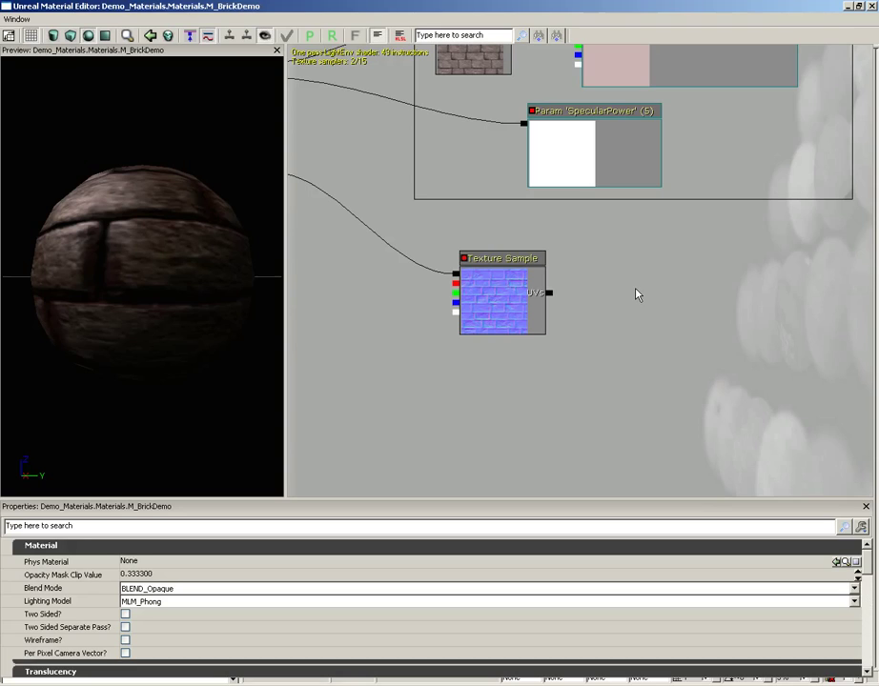
# Step: Search all assets for 'detail' and select the T_HU_Stone_ND texture
pyautogui.click(846, 8)
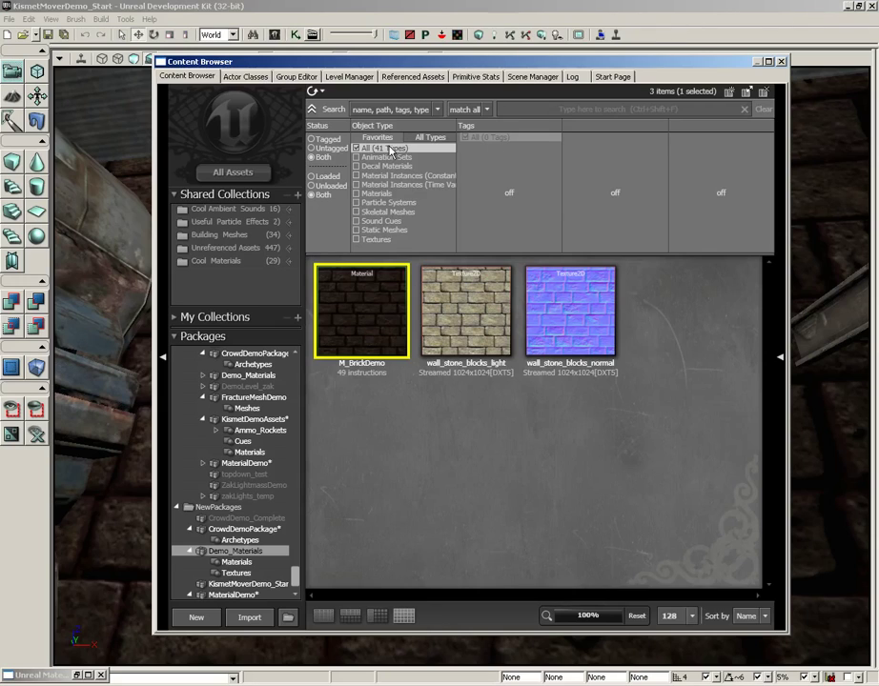
pyautogui.click(234, 174)
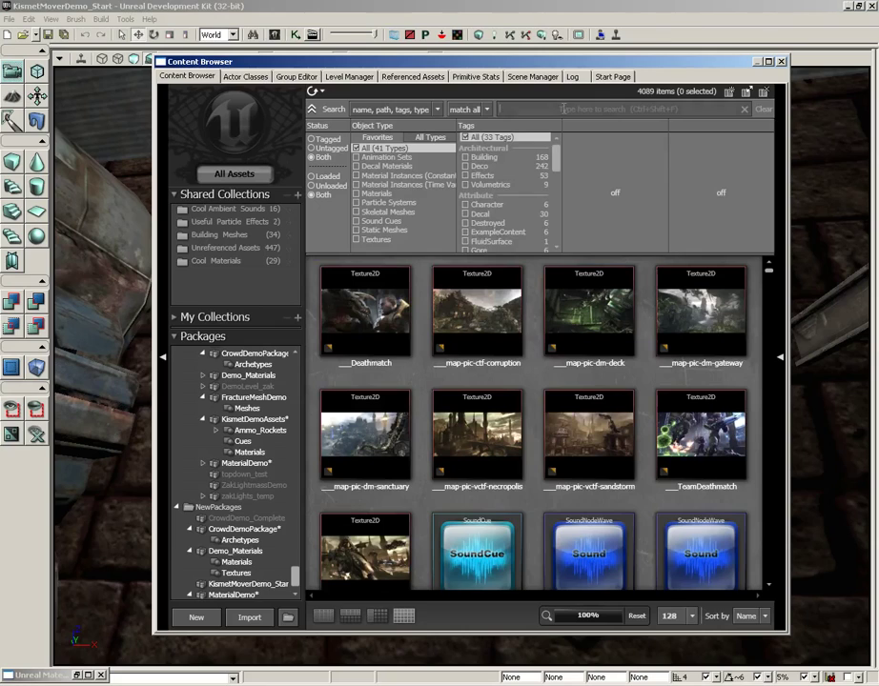
pyautogui.write('det')
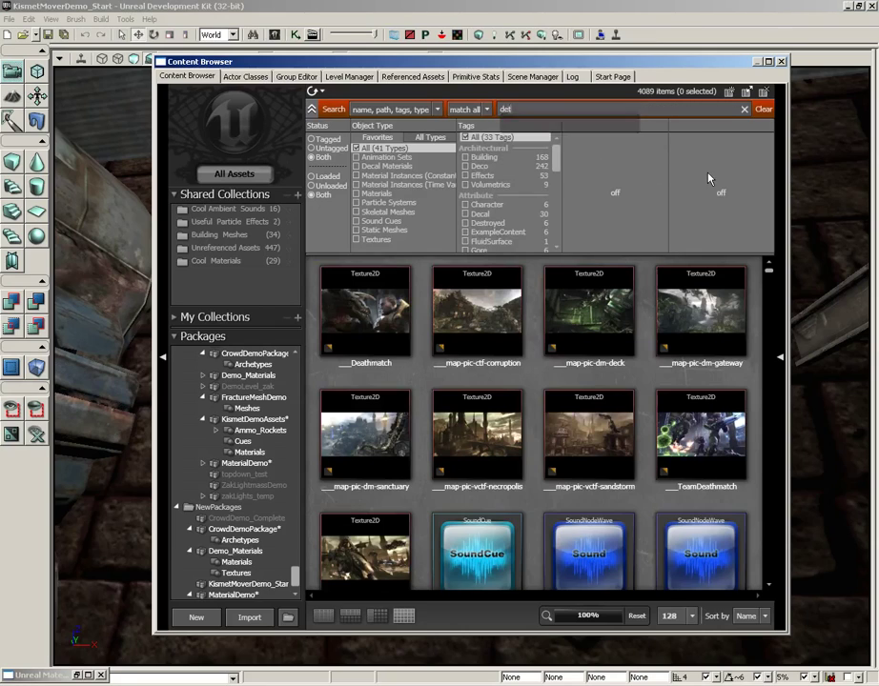
pyautogui.write('ail')
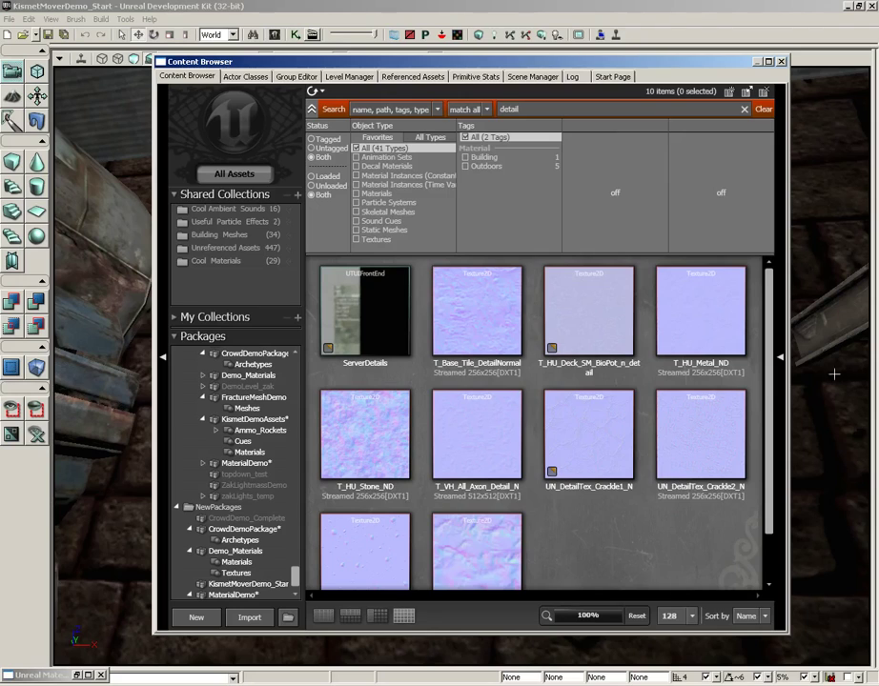
pyautogui.moveTo(771, 378); pyautogui.dragTo(771, 413)
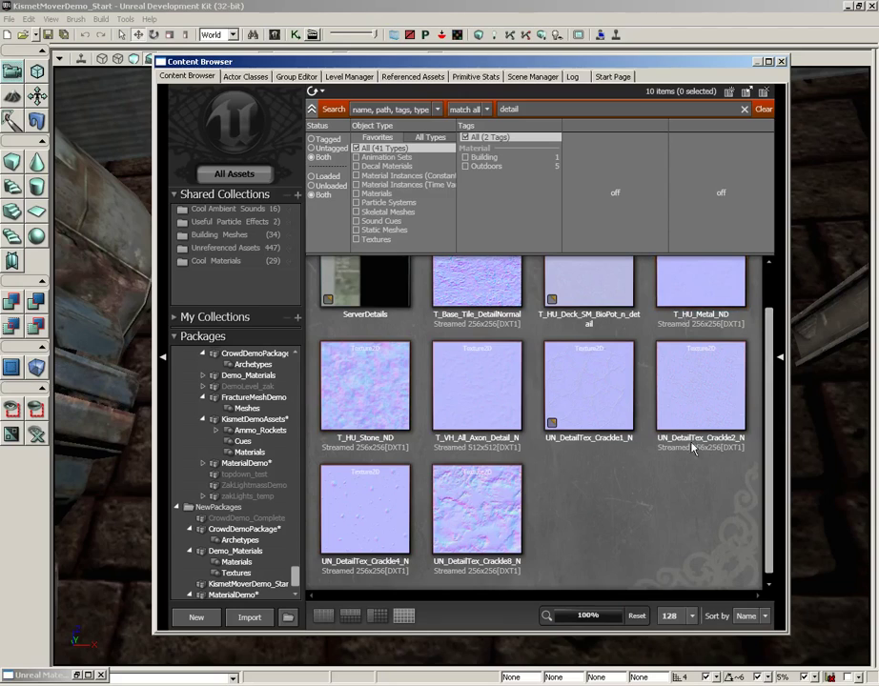
pyautogui.click(358, 414)
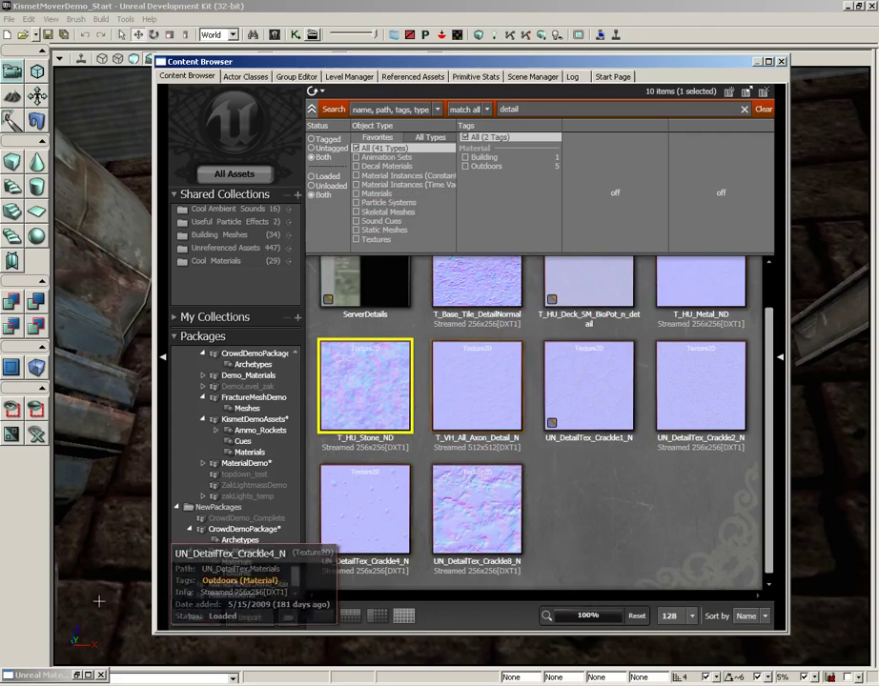
# Step: Place a Texture Sample holding T_HU_Stone_ND in the M_BrickDemo graph and position it
pyautogui.click(78, 675)
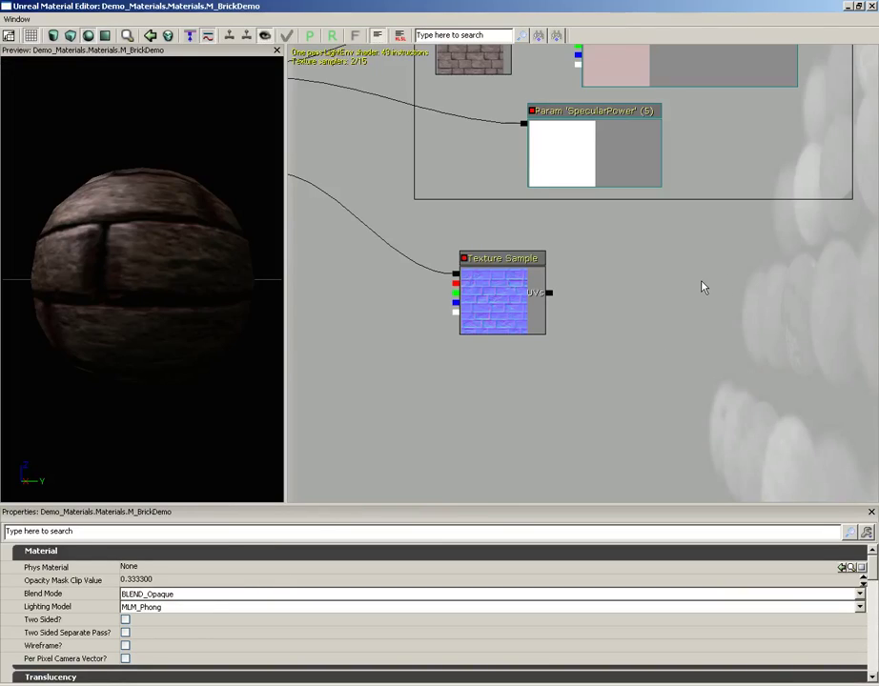
pyautogui.click(684, 303)
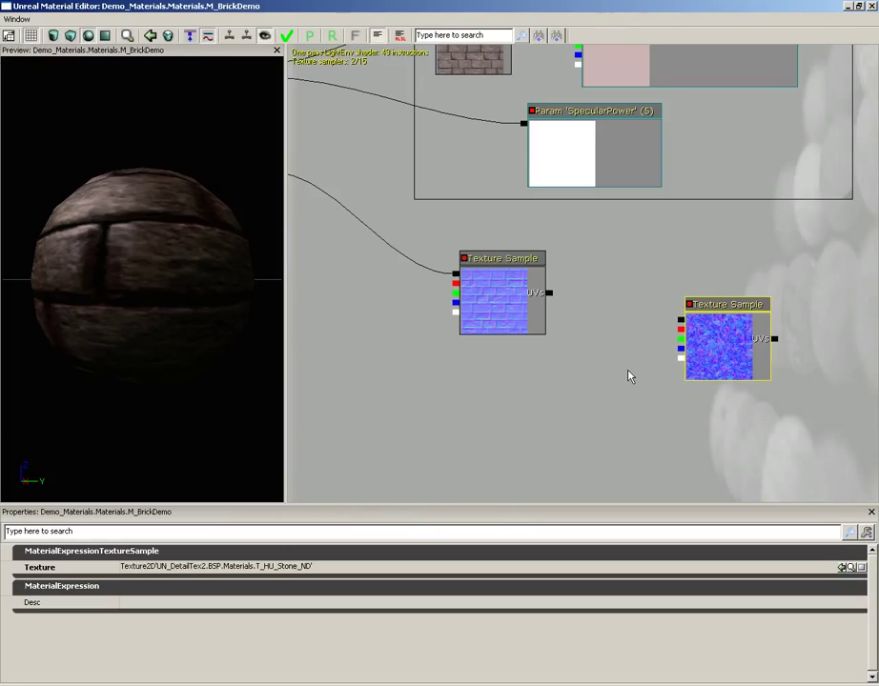
pyautogui.keyDown('ctrl'); pyautogui.moveTo(721, 334); pyautogui.dragTo(722, 302); pyautogui.keyUp('ctrl')
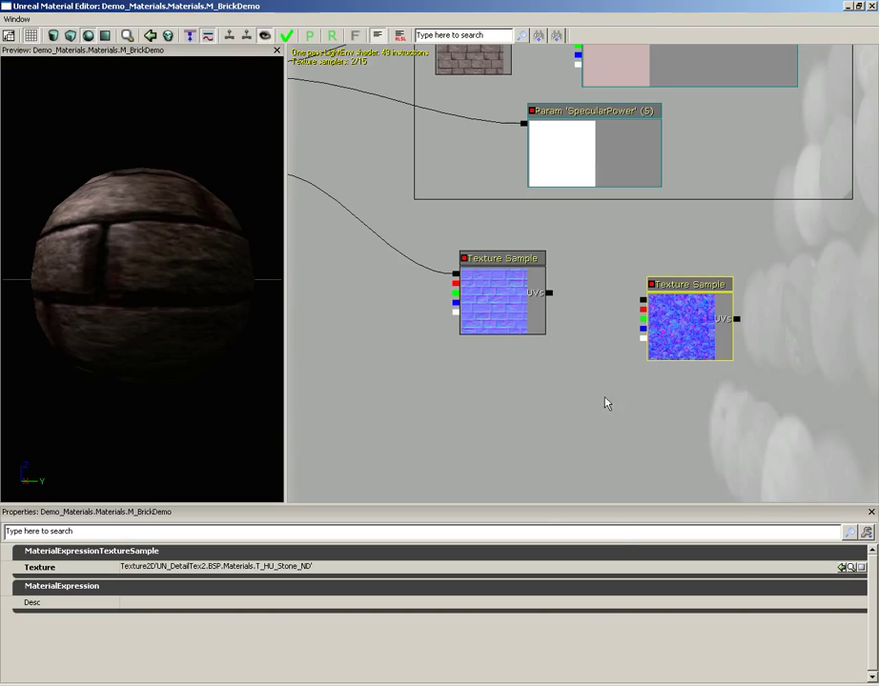
# Step: Add a ComponentMask node and arrange it beside the stone texture node
pyautogui.rightClick(535, 387)
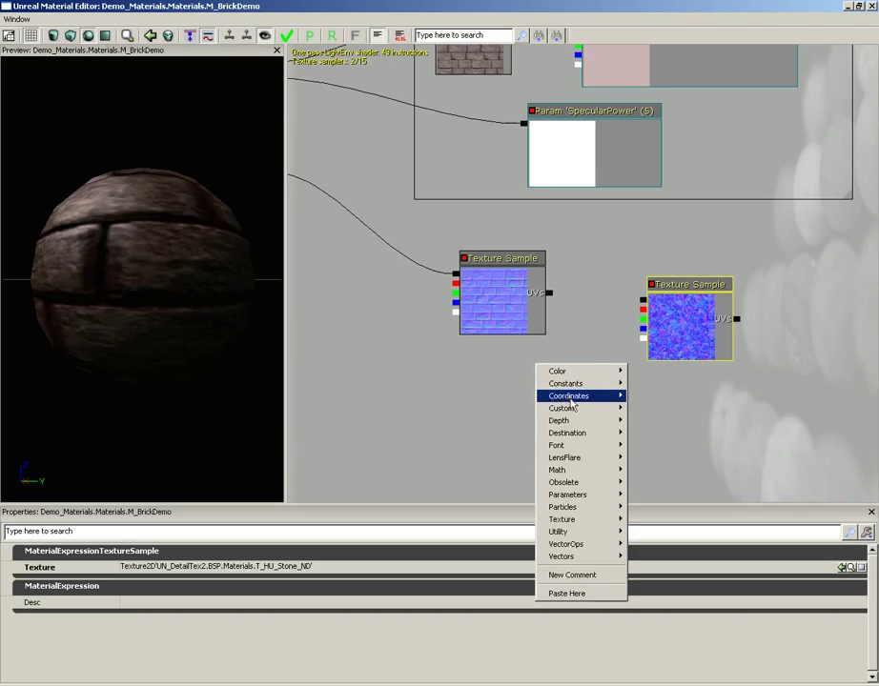
pyautogui.moveTo(574, 531)
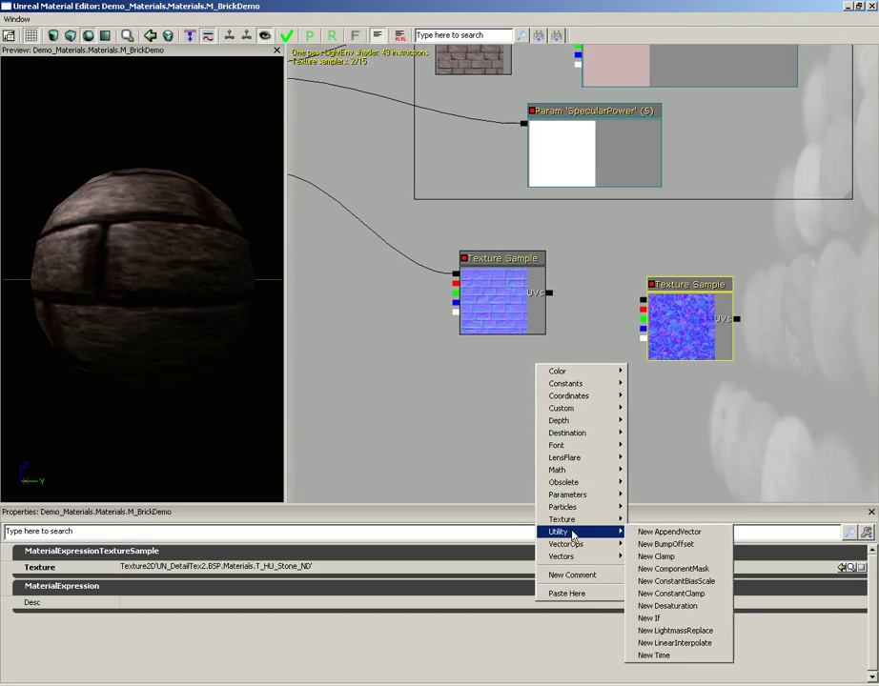
pyautogui.click(666, 569)
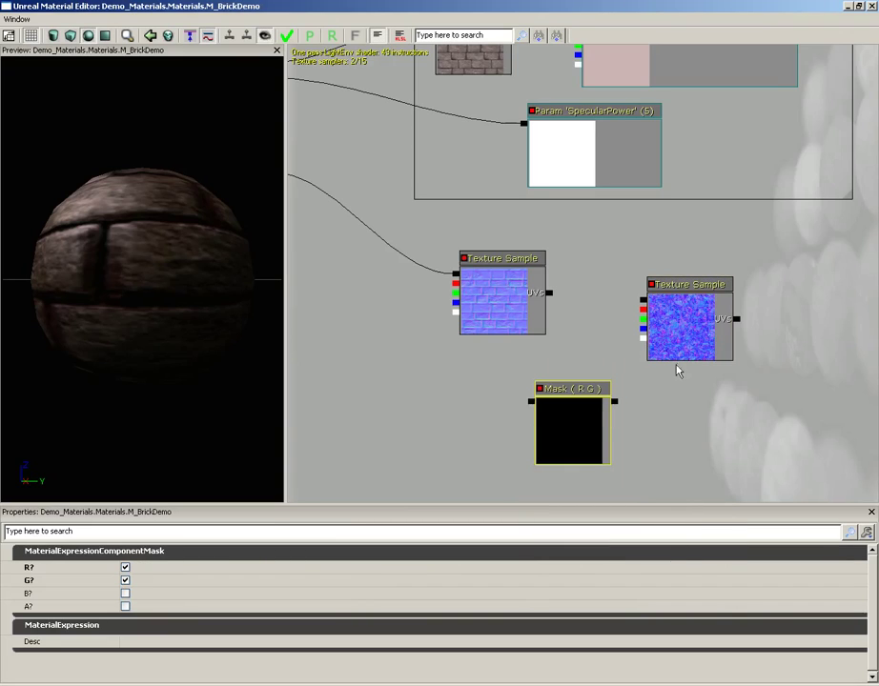
pyautogui.click(686, 324)
pyautogui.moveTo(686, 324); pyautogui.dragTo(739, 316)
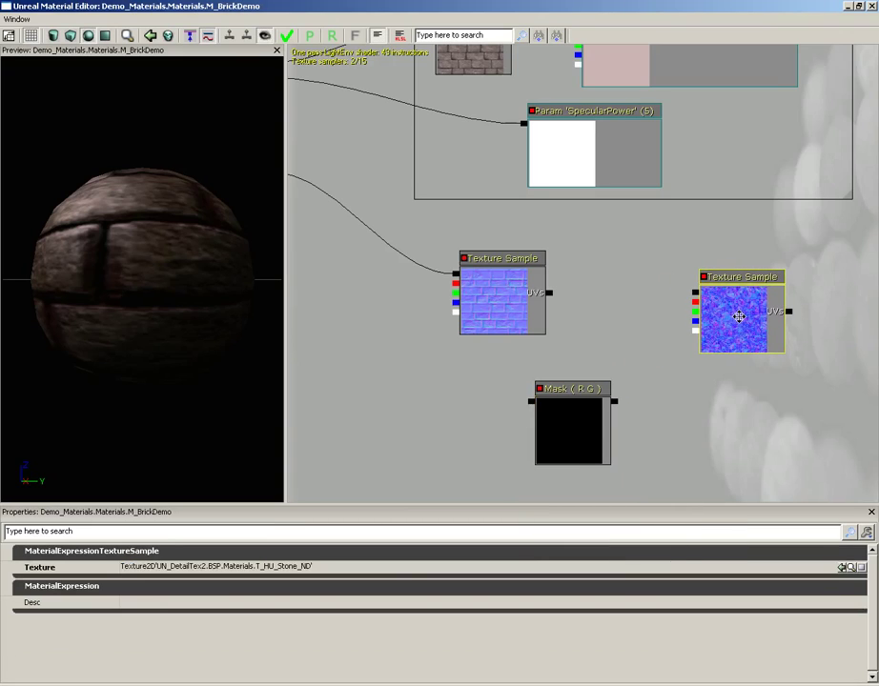
pyautogui.click(587, 442)
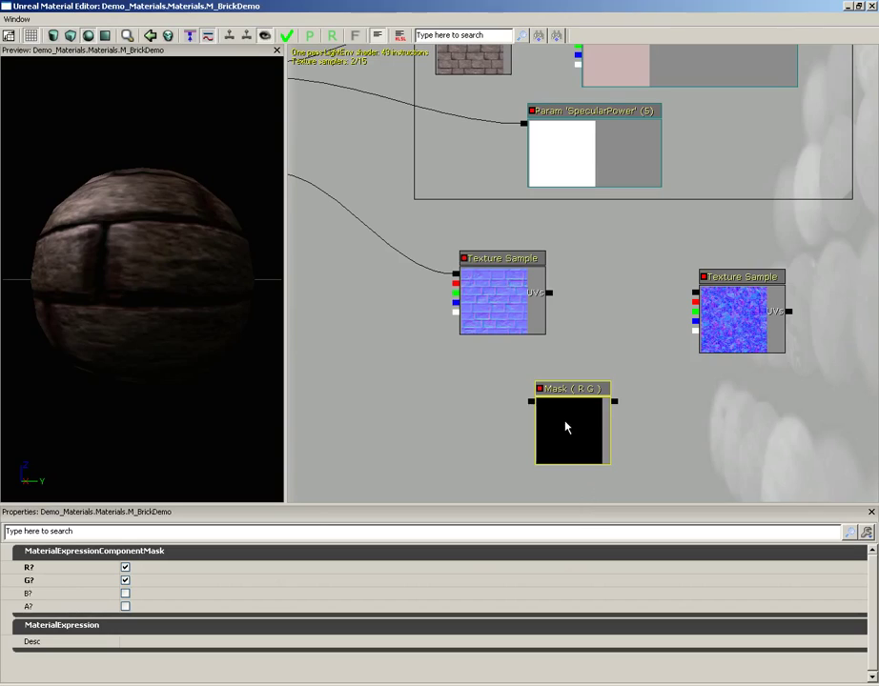
pyautogui.moveTo(566, 426); pyautogui.dragTo(613, 408)
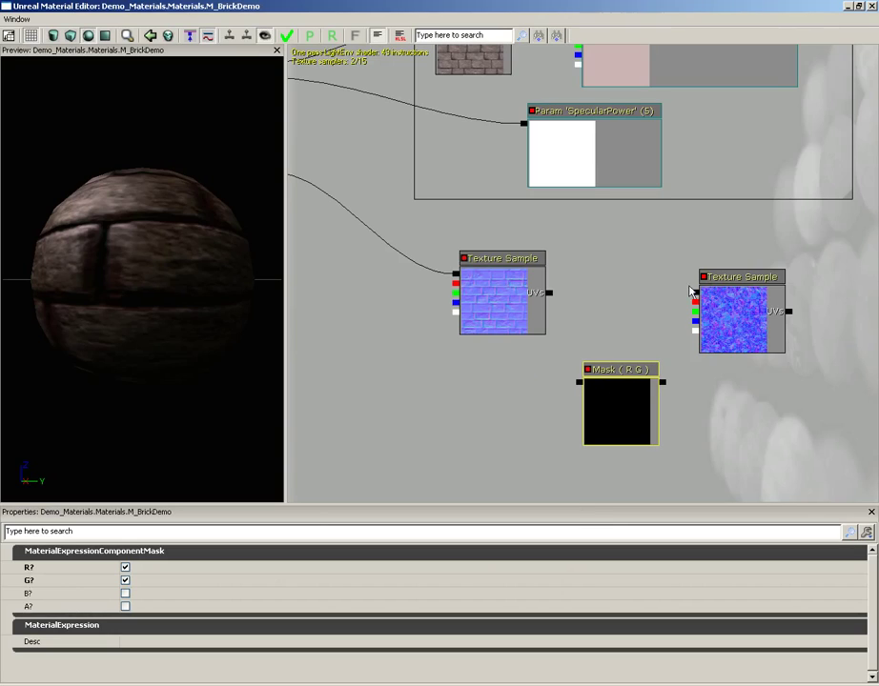
# Step: Wire the stone texture's RGB into the Mask (R G) node and tidy the layout
pyautogui.moveTo(696, 297); pyautogui.dragTo(665, 387)
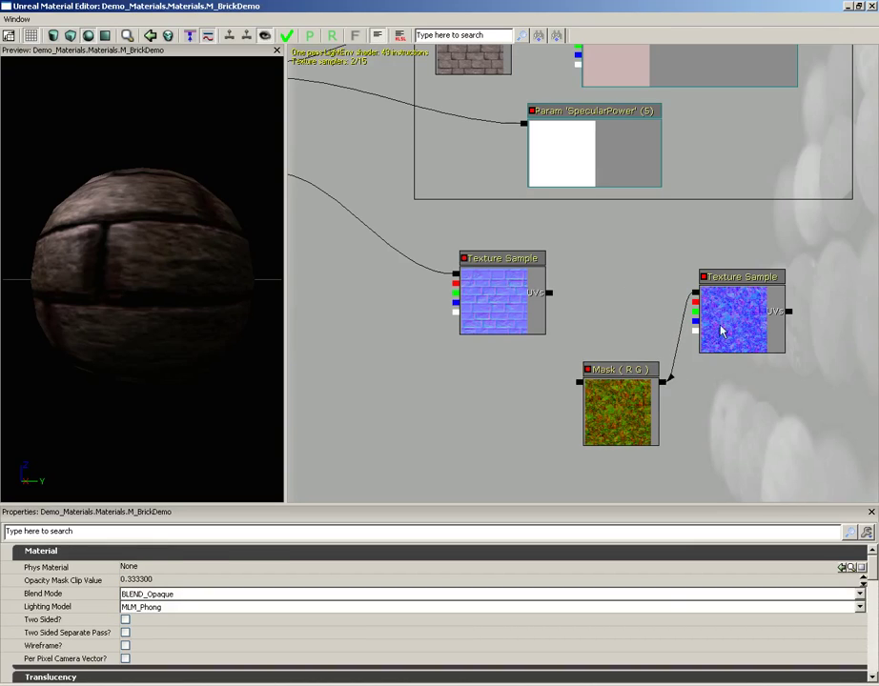
pyautogui.moveTo(735, 311); pyautogui.dragTo(805, 288)
pyautogui.moveTo(632, 399); pyautogui.dragTo(657, 394)
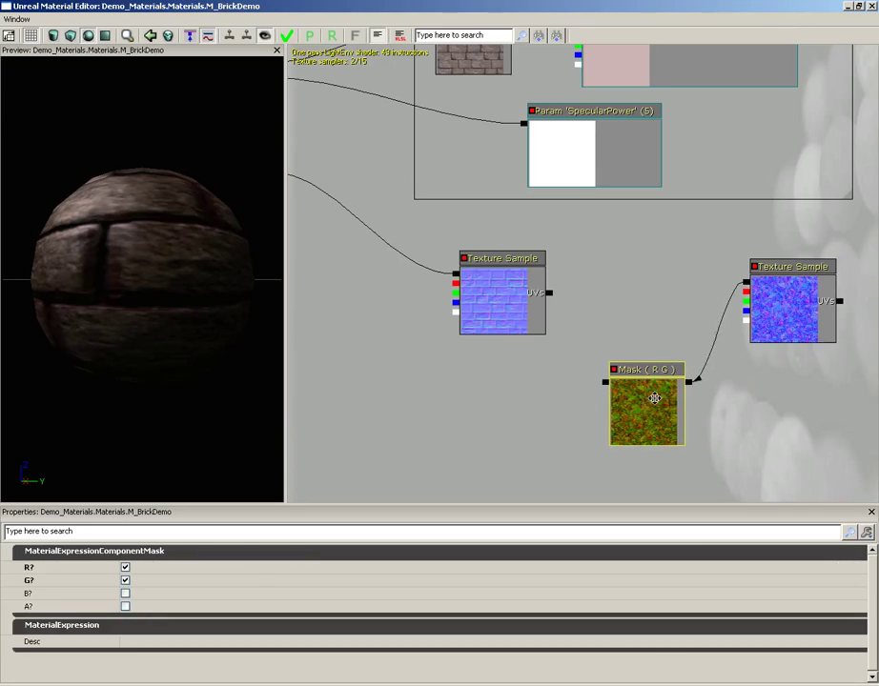
pyautogui.moveTo(590, 402); pyautogui.dragTo(569, 303)
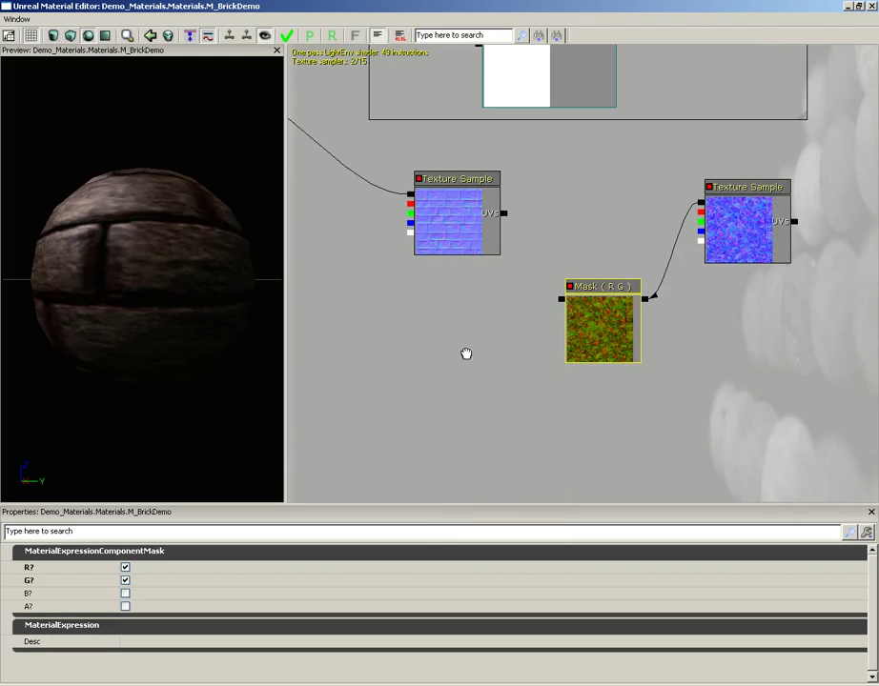
# Step: Add an Append node next to the Mask (R G) node and center the view
pyautogui.rightClick(467, 336)
pyautogui.moveTo(488, 499)
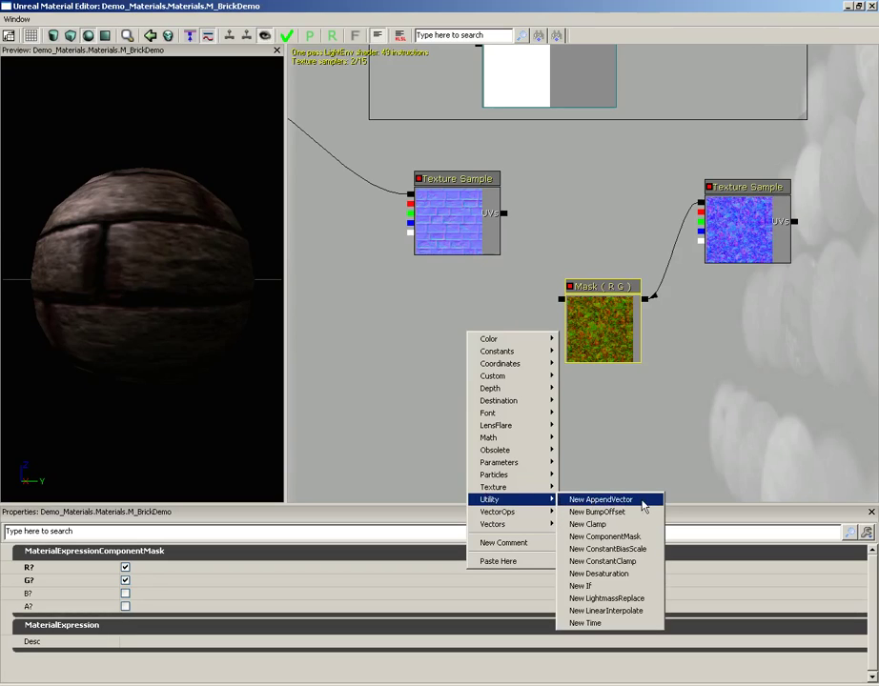
pyautogui.click(644, 506)
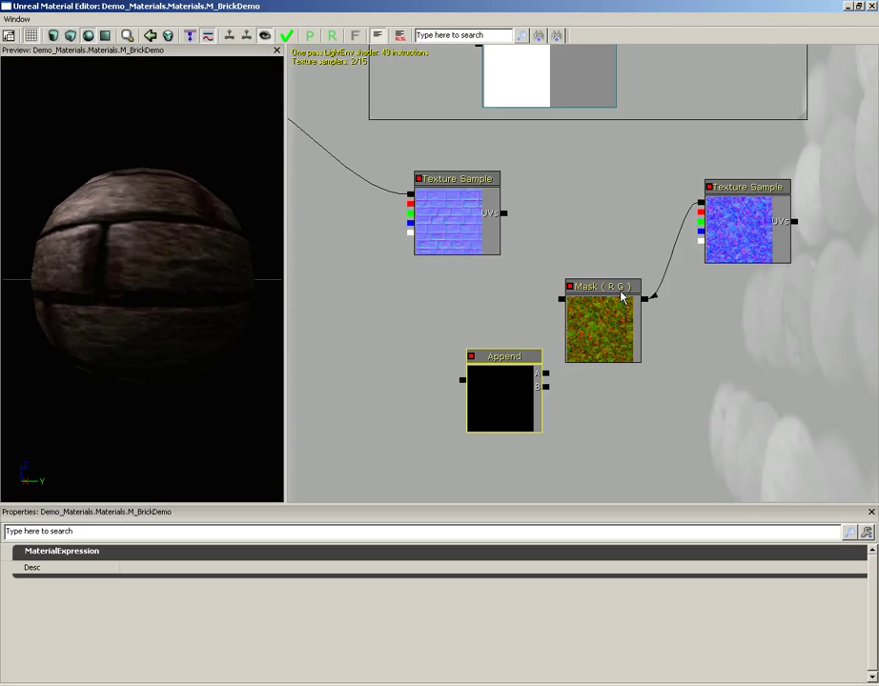
pyautogui.moveTo(453, 402); pyautogui.dragTo(474, 373)
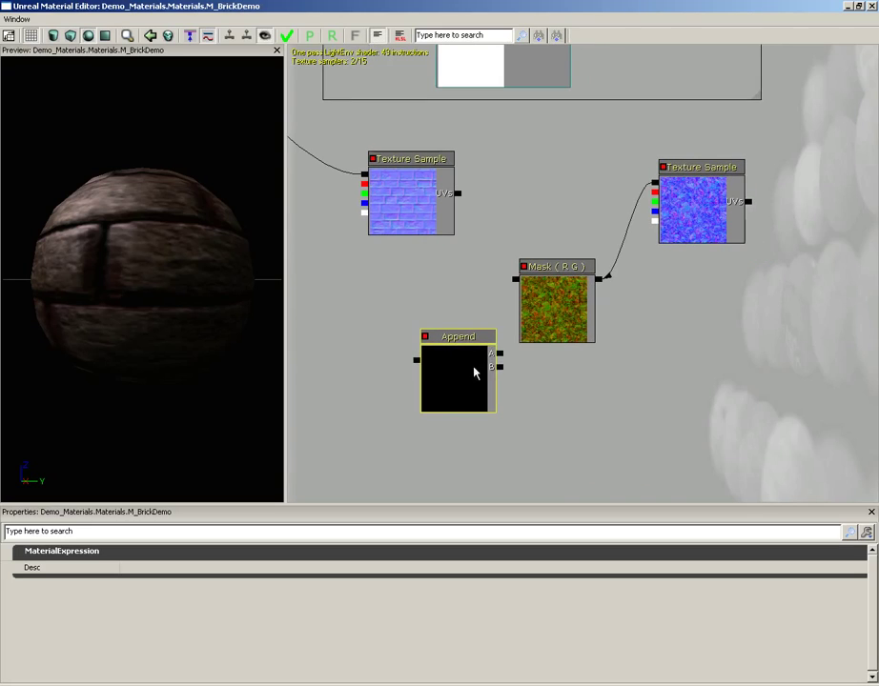
# Step: Add a Constant node left at 0 and wire it into Append's B input
pyautogui.click(569, 404)
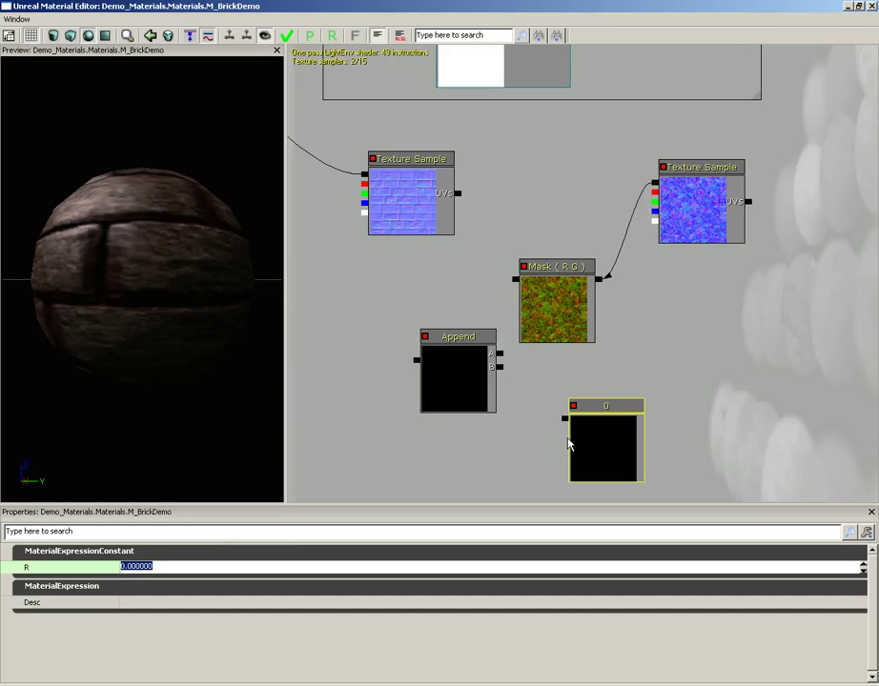
pyautogui.write('5')
pyautogui.press('Return')
pyautogui.moveTo(564, 417); pyautogui.dragTo(513, 280)
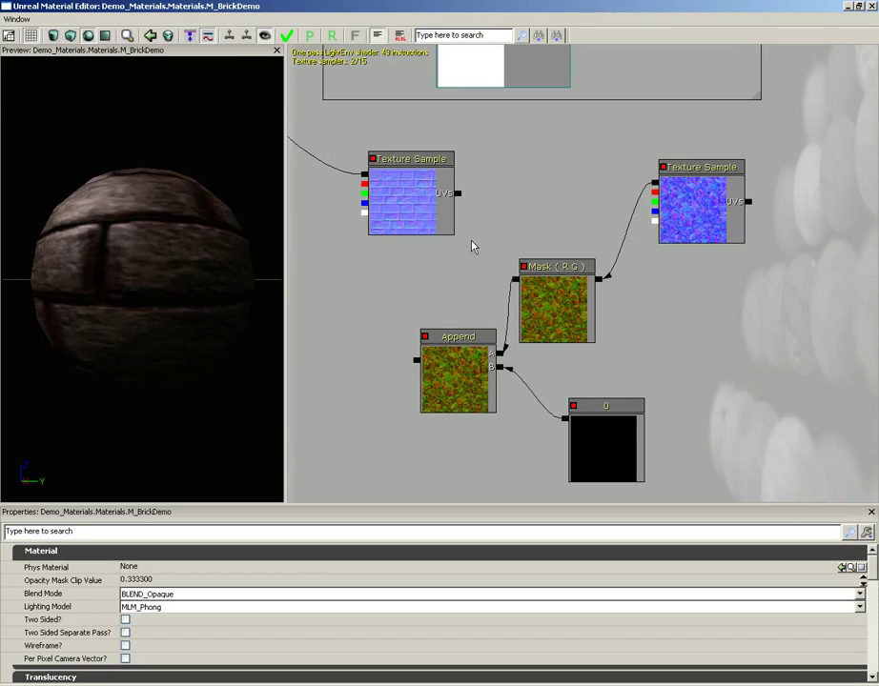
pyautogui.moveTo(432, 268); pyautogui.dragTo(600, 254)
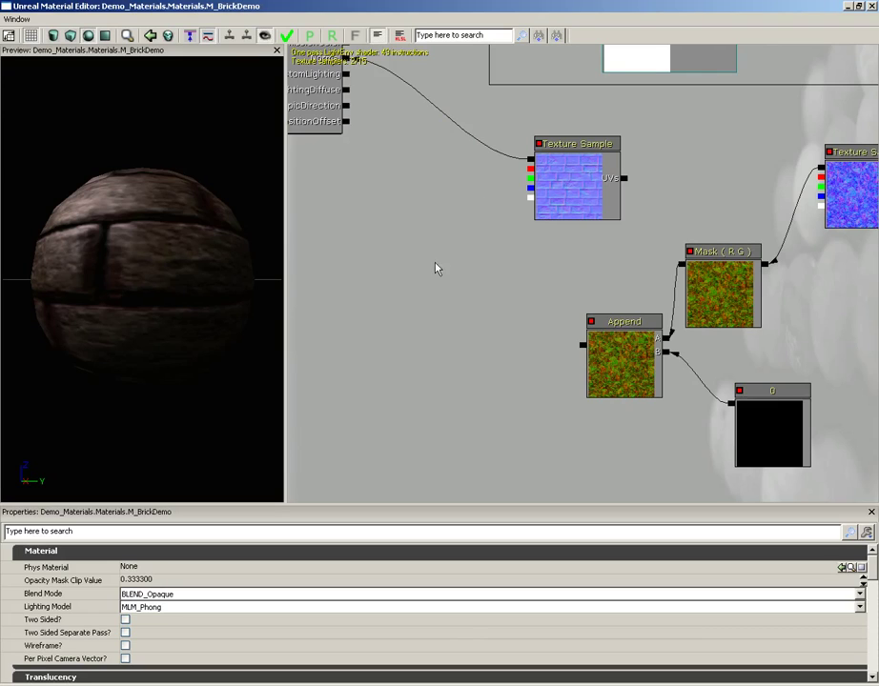
pyautogui.moveTo(469, 226); pyautogui.dragTo(508, 264)
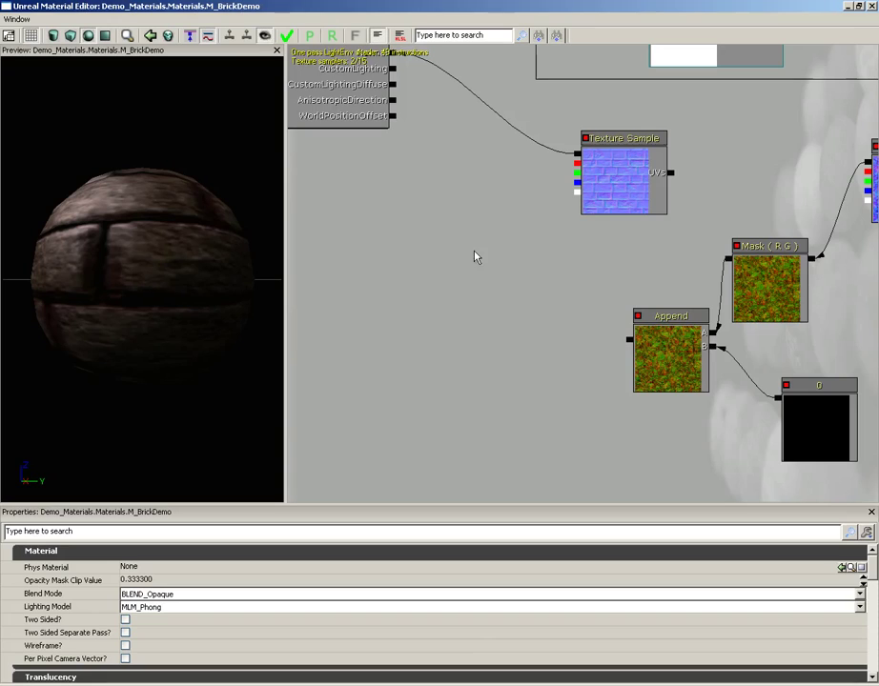
# Step: Sum the brick normal (A) and Append output (B) with an Add node feeding Normal
pyautogui.click(474, 267)
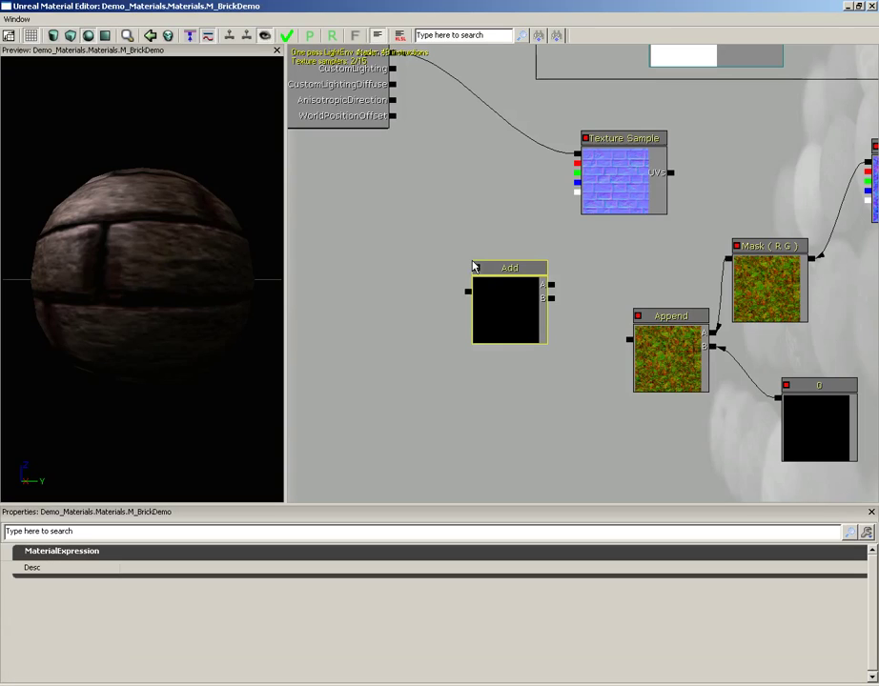
pyautogui.moveTo(518, 306); pyautogui.dragTo(578, 154)
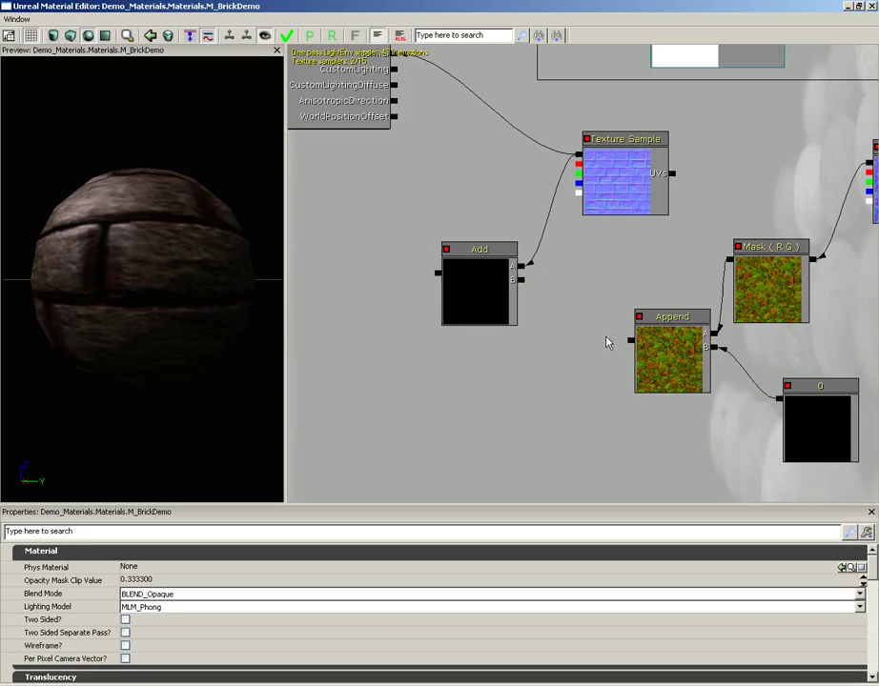
pyautogui.moveTo(629, 343); pyautogui.dragTo(520, 279)
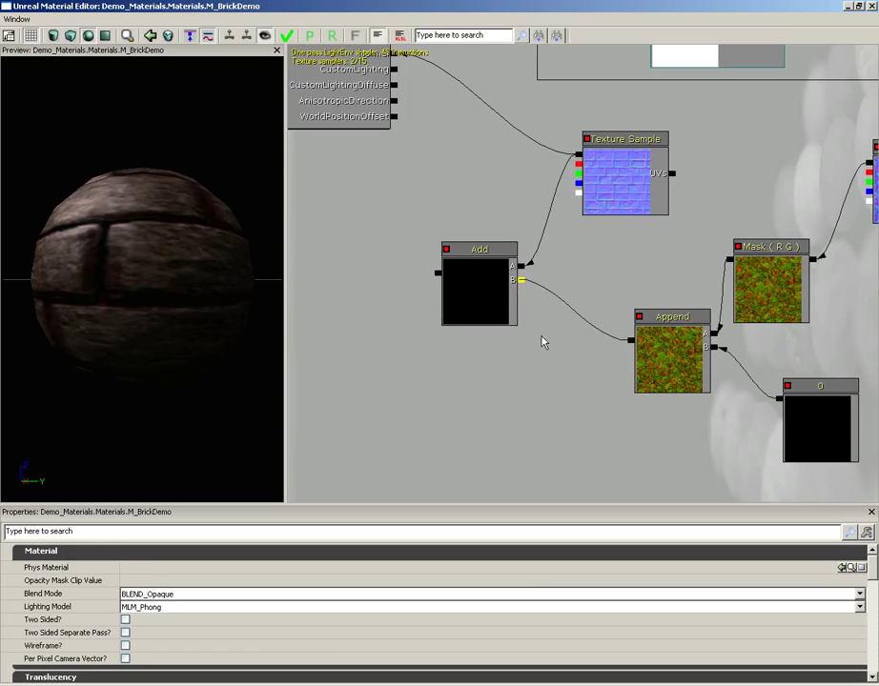
pyautogui.moveTo(542, 342); pyautogui.dragTo(473, 393)
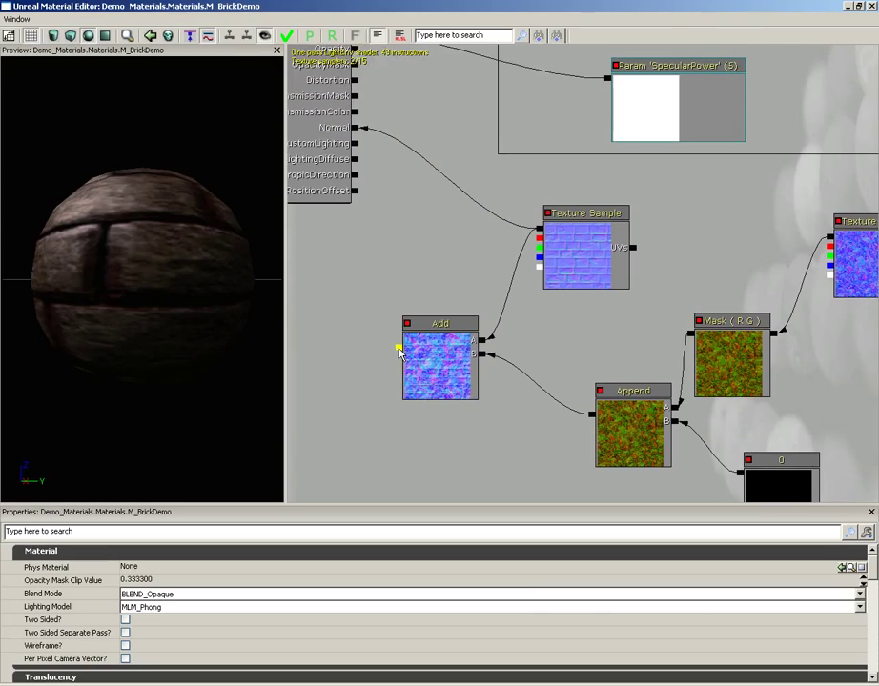
pyautogui.moveTo(400, 352); pyautogui.dragTo(355, 129)
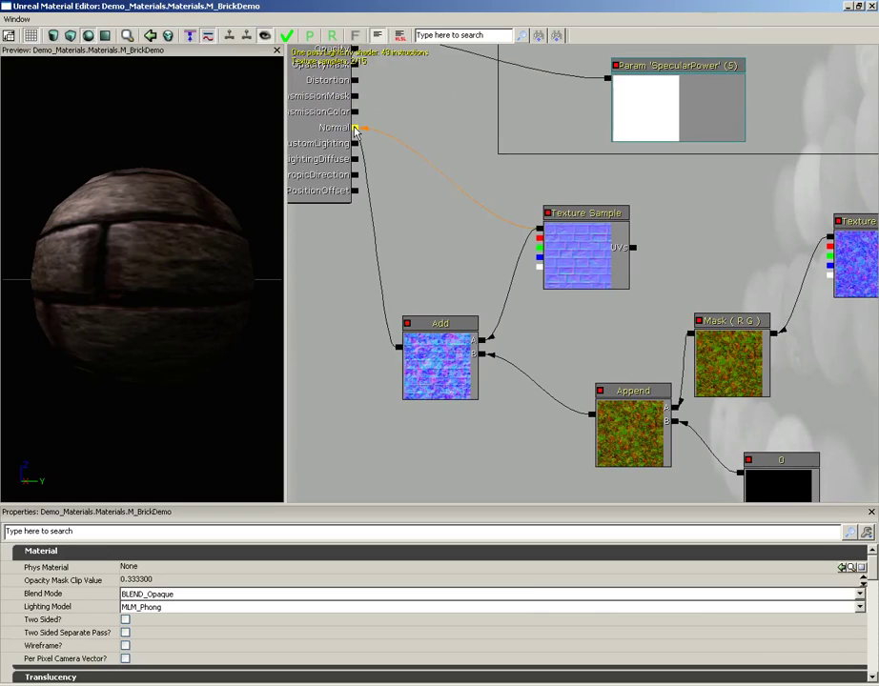
pyautogui.moveTo(159, 176); pyautogui.dragTo(156, 250)
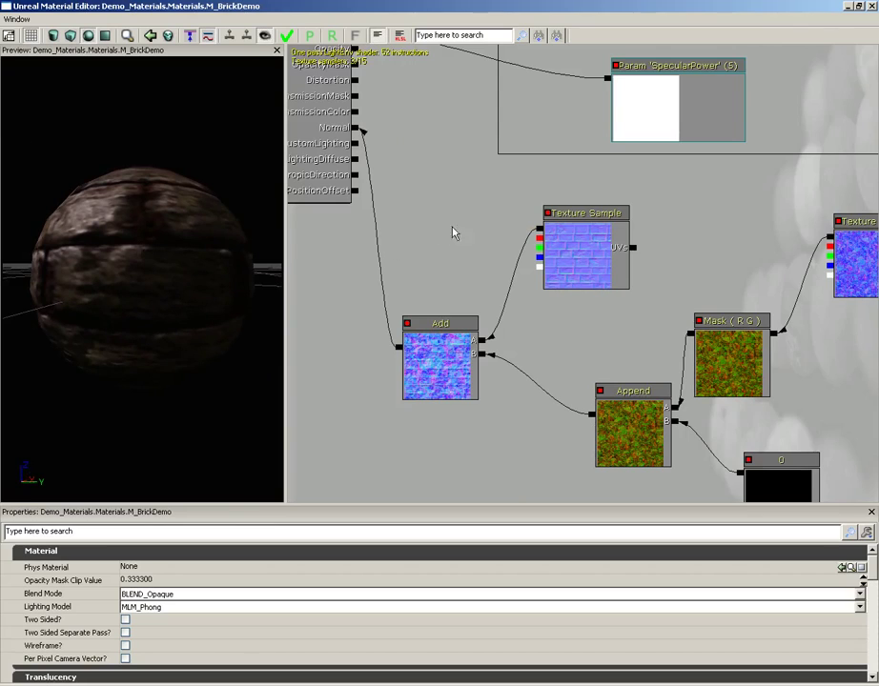
pyautogui.moveTo(743, 225); pyautogui.dragTo(532, 230)
pyautogui.click(599, 258)
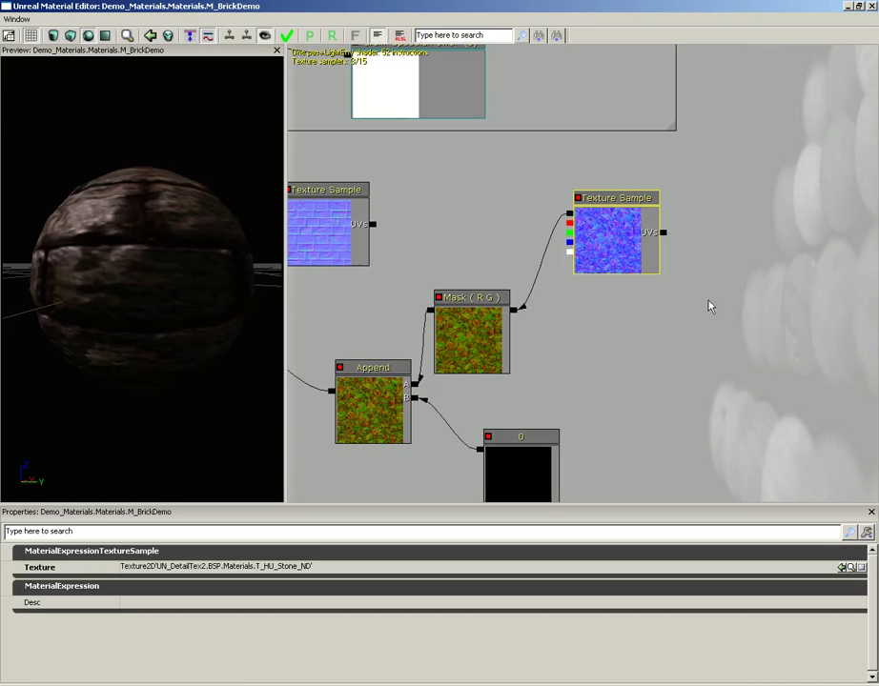
# Step: Add a TexCoord node and link it to the stone detail Texture Sample's UVs
pyautogui.moveTo(710, 306); pyautogui.dragTo(642, 279)
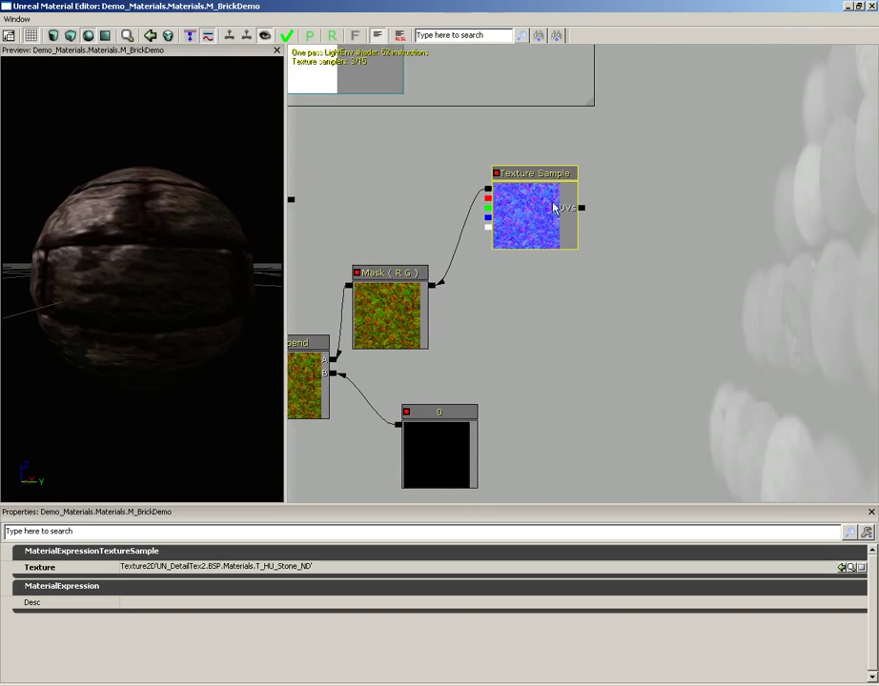
pyautogui.rightClick(645, 215)
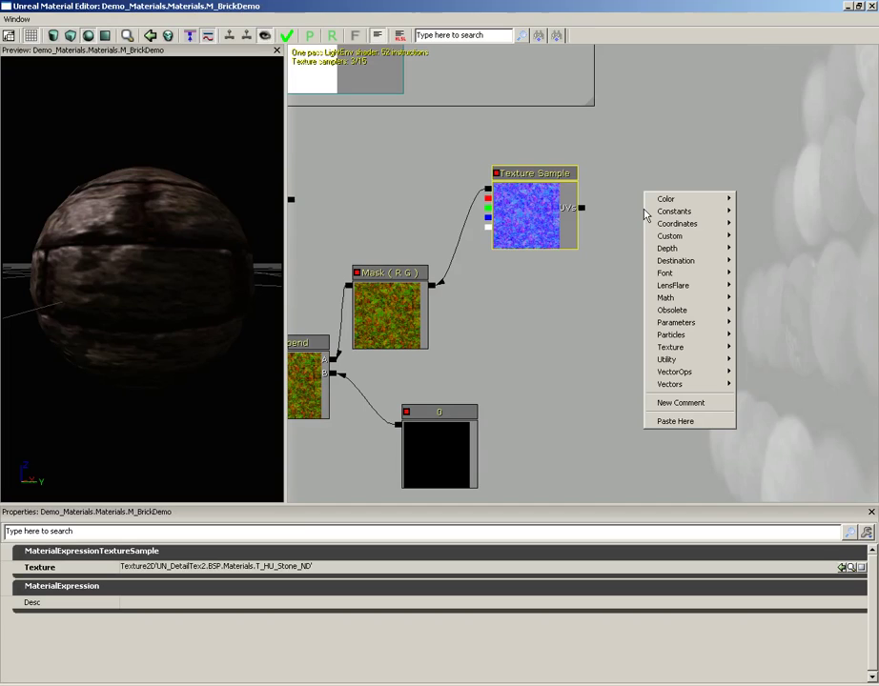
pyautogui.moveTo(671, 228)
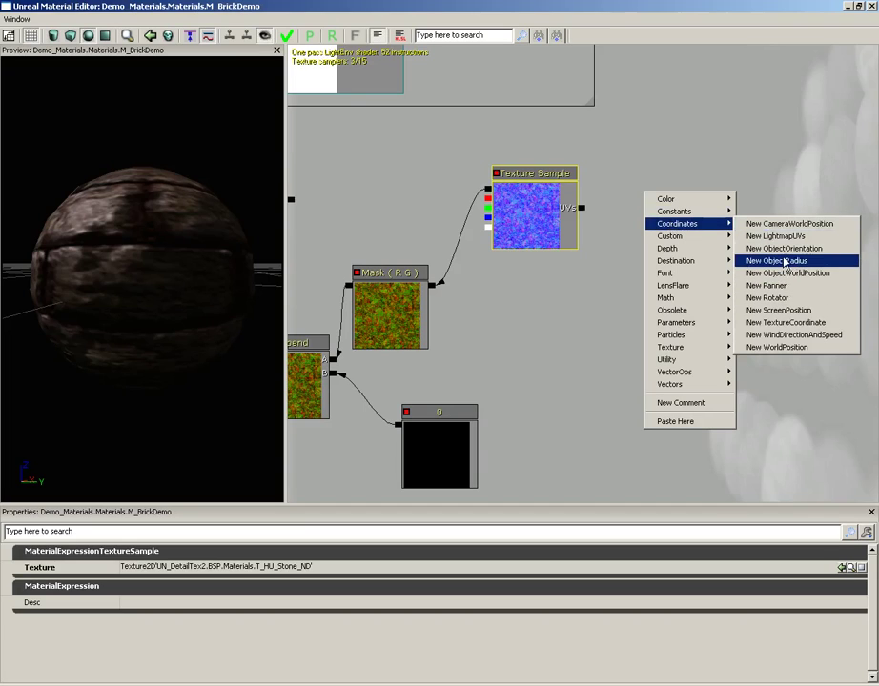
pyautogui.click(814, 323)
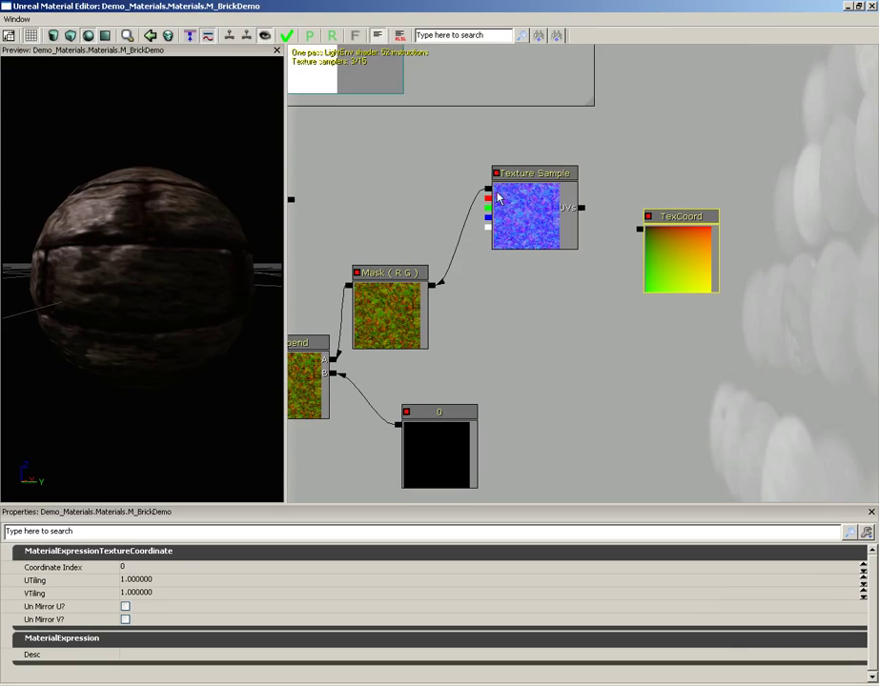
pyautogui.moveTo(640, 230); pyautogui.dragTo(582, 211)
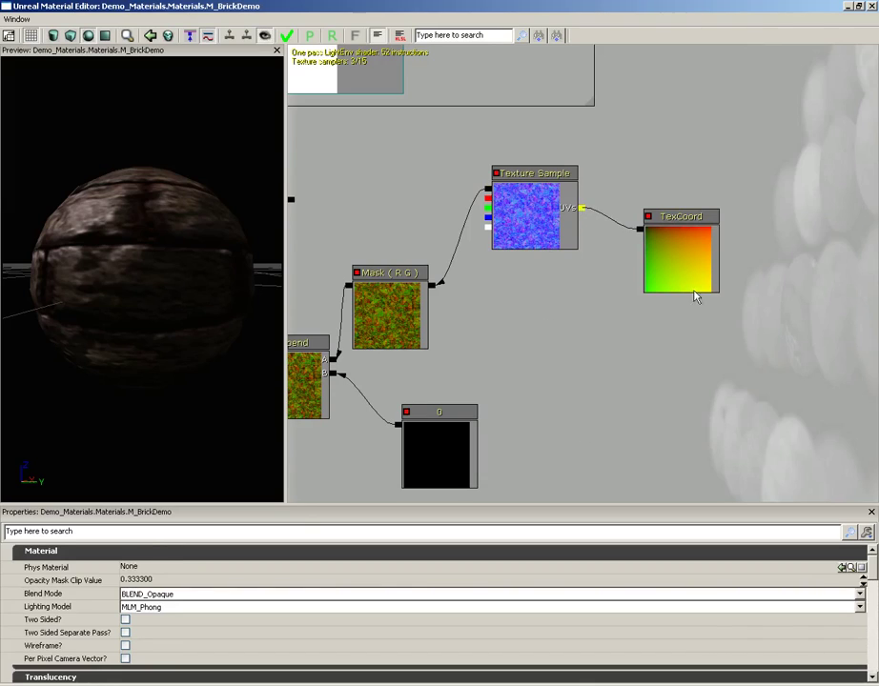
# Step: Set the TexCoord's UTiling and VTiling to 5 and inspect the preview sphere
pyautogui.click(682, 275)
pyautogui.click(163, 580)
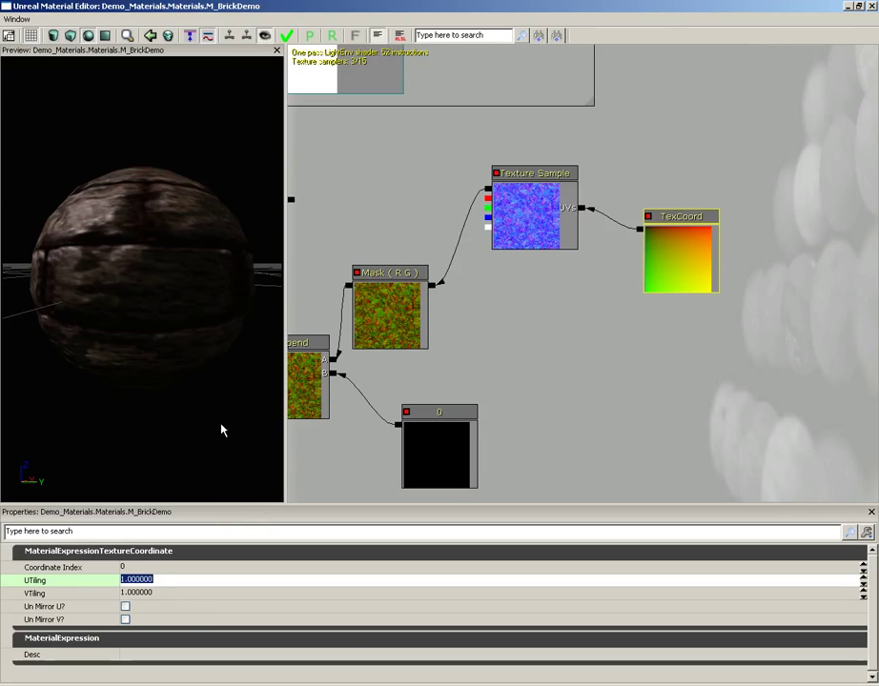
pyautogui.write('5')
pyautogui.press('Tab')
pyautogui.write('5')
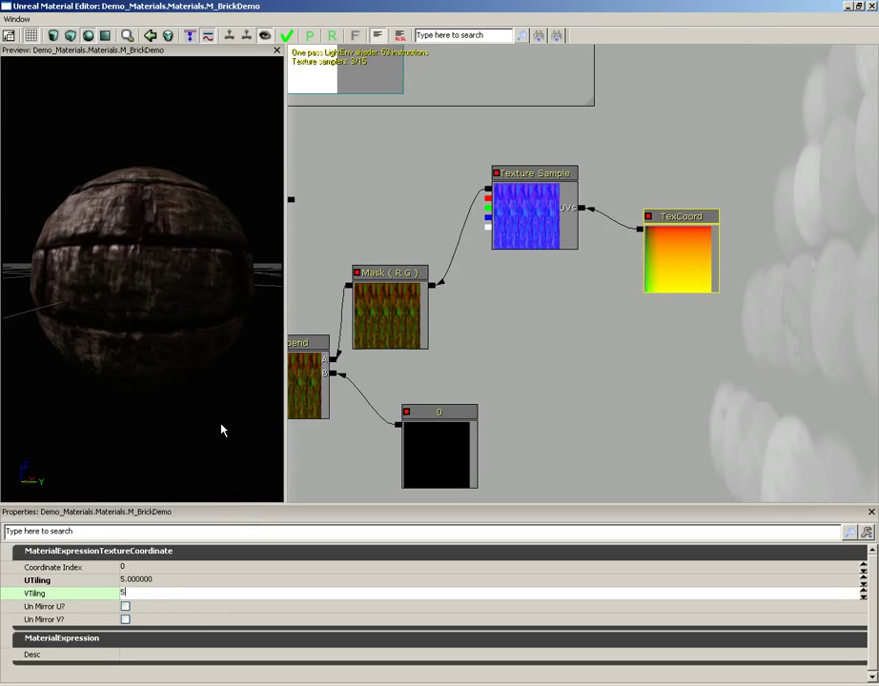
pyautogui.press('Return')
pyautogui.moveTo(137, 251); pyautogui.dragTo(571, 280)
pyautogui.scroll(10, 147, 286)
pyautogui.scroll(-8, 120, 306)
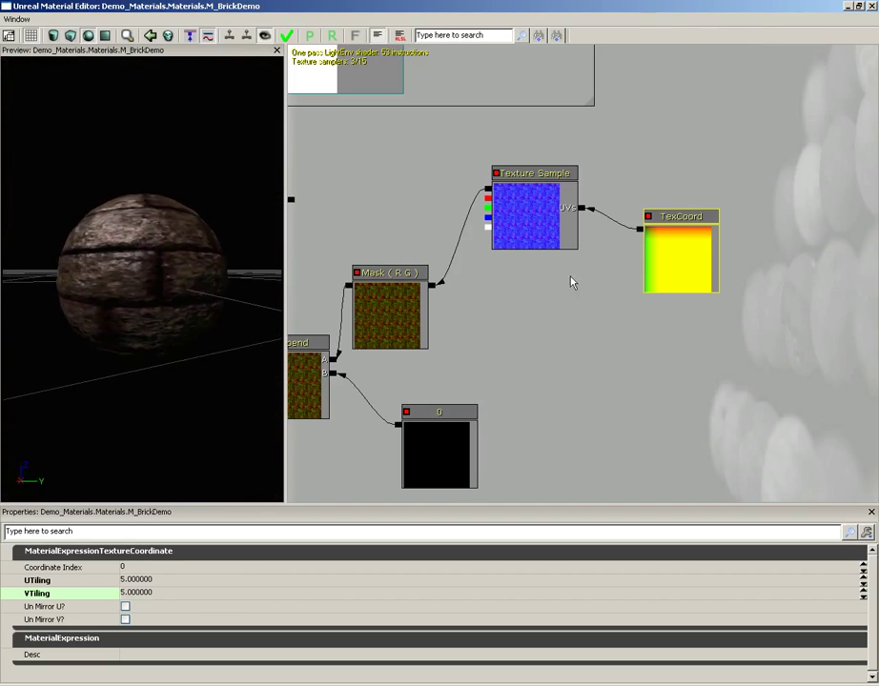
pyautogui.moveTo(169, 275); pyautogui.dragTo(106, 248)
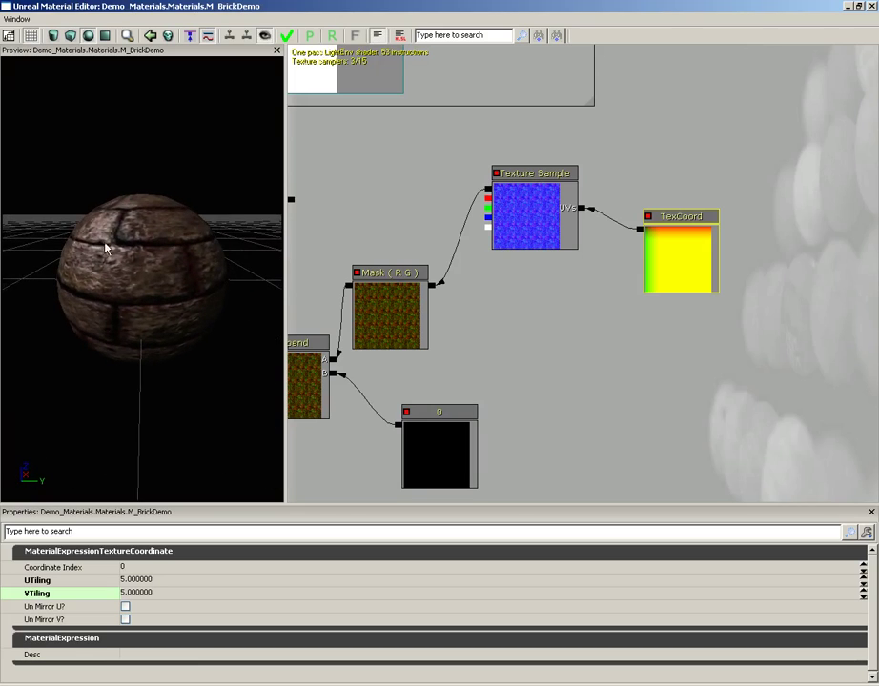
# Step: Try VTiling values of 2 and then 1, comparing the preview
pyautogui.click(157, 580)
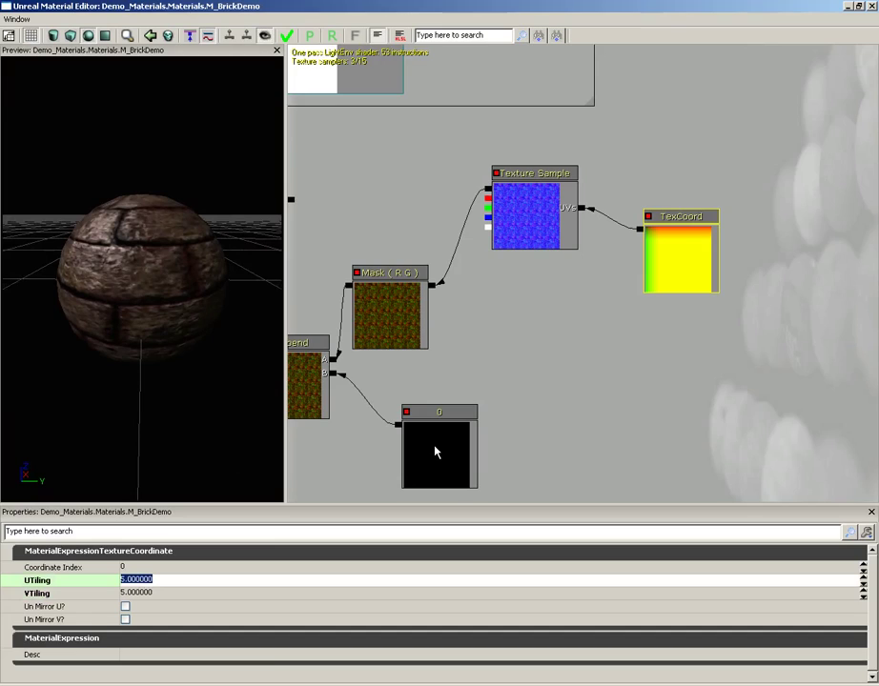
pyautogui.click(181, 595)
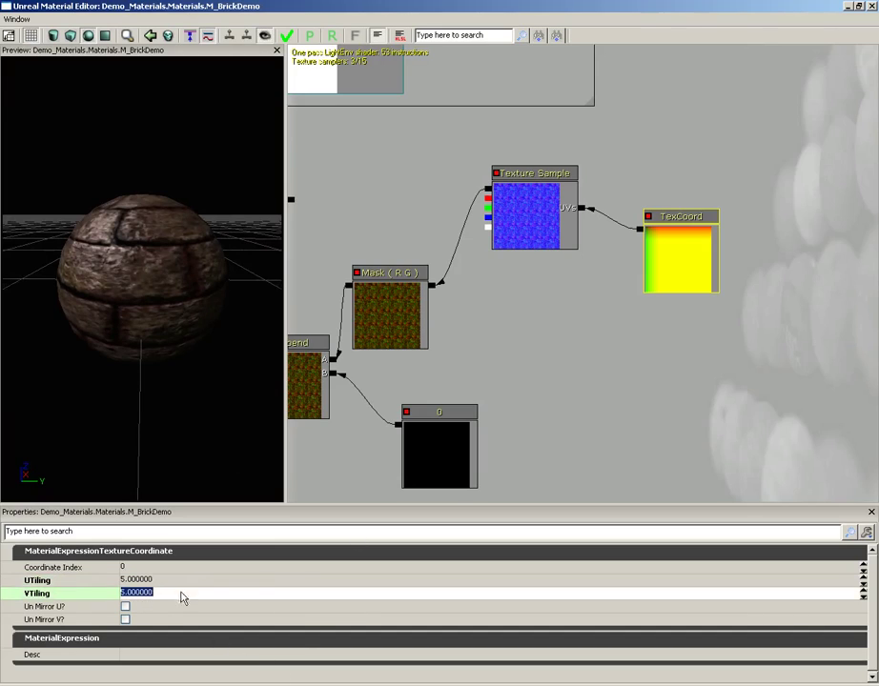
pyautogui.click(160, 580)
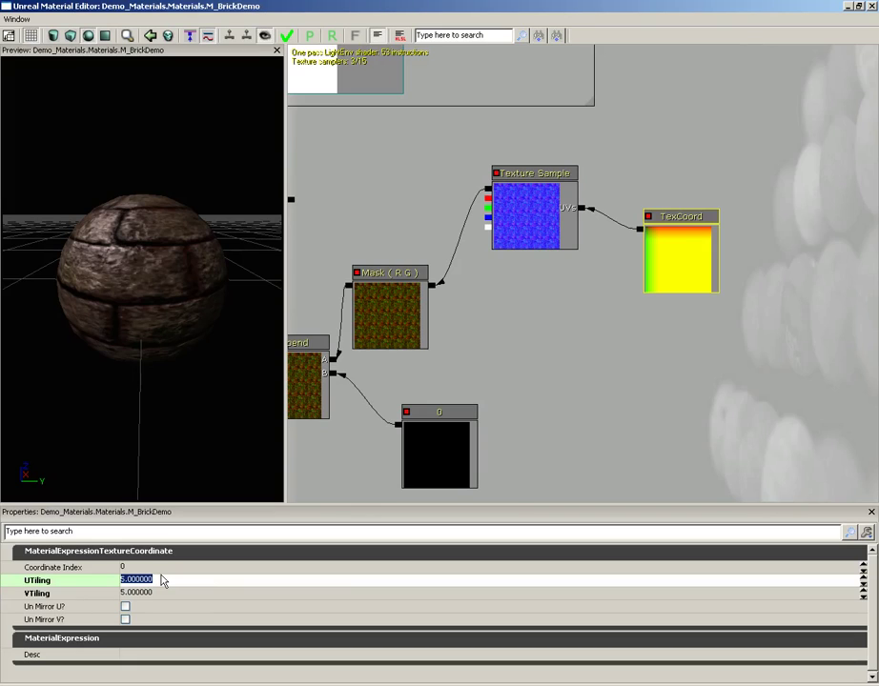
pyautogui.press('Tab')
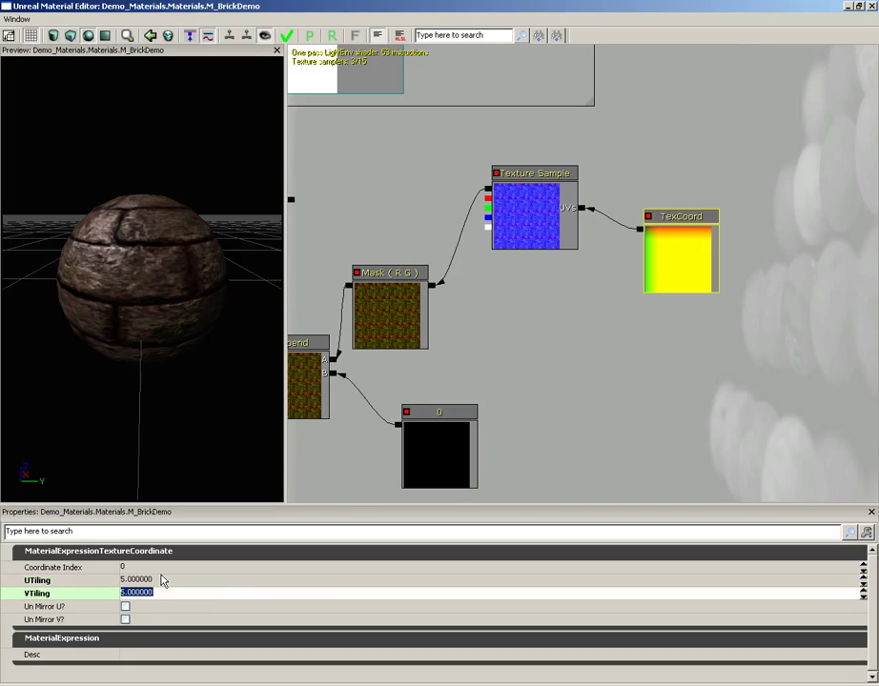
pyautogui.write('2')
pyautogui.press('Return')
pyautogui.moveTo(143, 286); pyautogui.dragTo(161, 369)
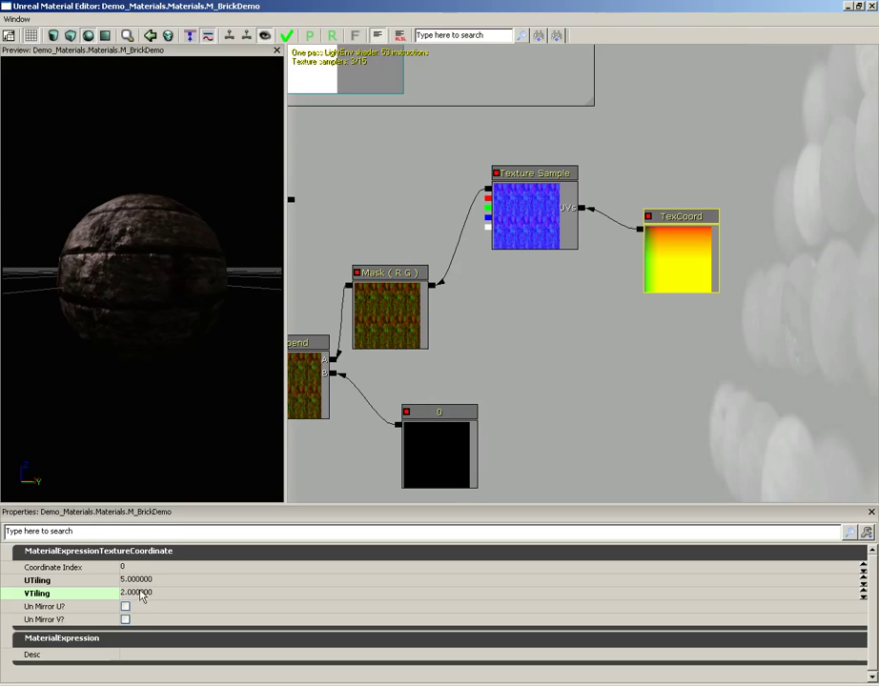
pyautogui.click(143, 593)
pyautogui.write('1')
pyautogui.press('Return')
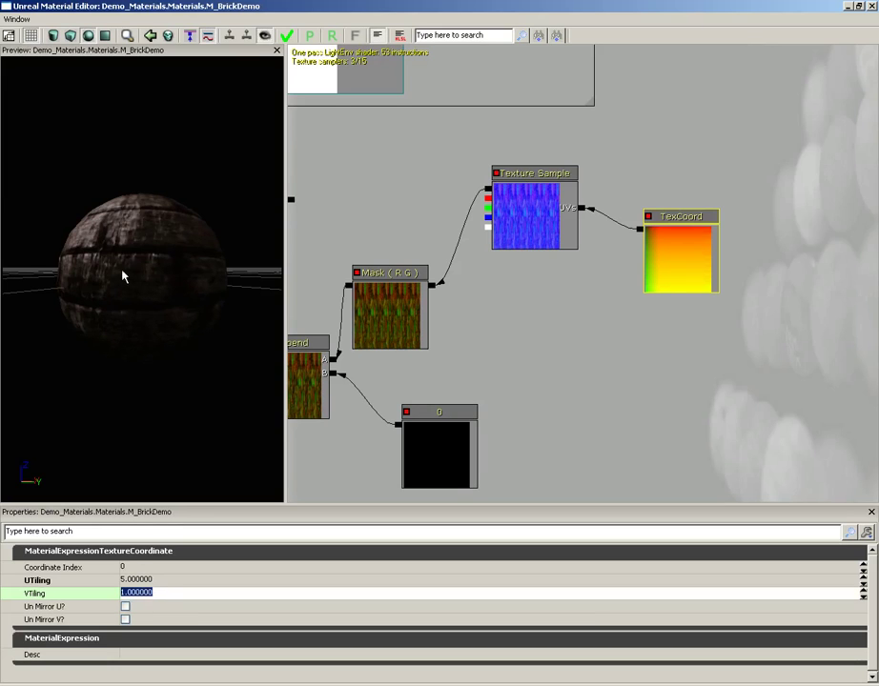
pyautogui.moveTo(121, 274); pyautogui.dragTo(281, 217)
# Step: Briefly try UTiling 1, then settle on tiling 5 for both U and V
pyautogui.click(141, 581)
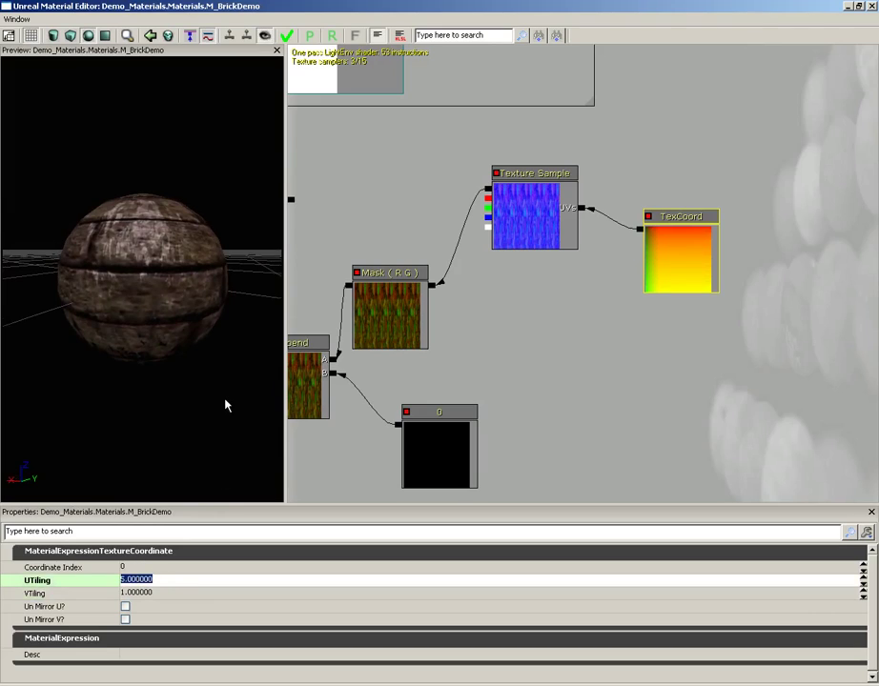
pyautogui.write('1')
pyautogui.press('Tab')
pyautogui.write('5')
pyautogui.press('Return')
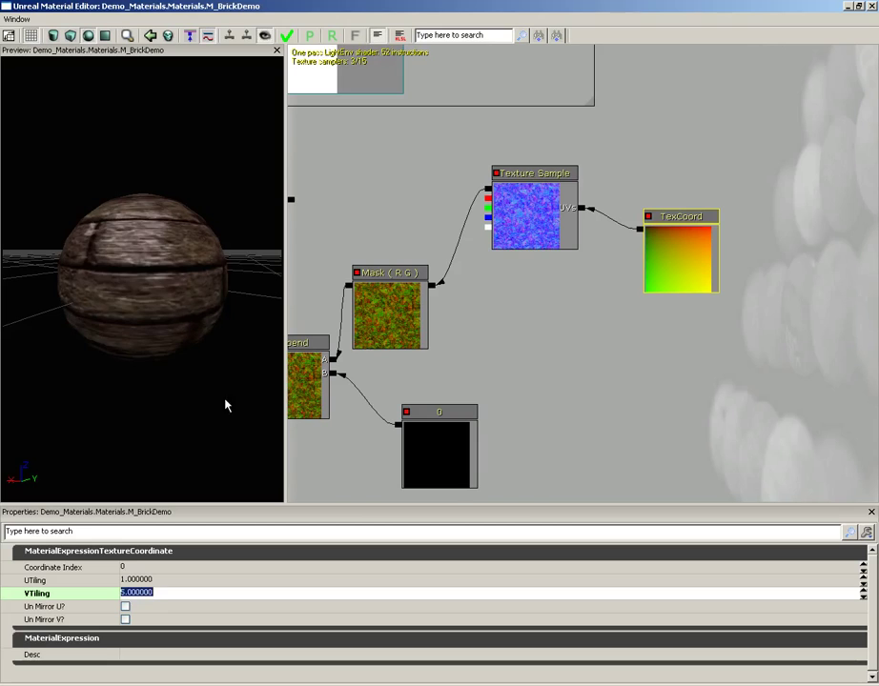
pyautogui.moveTo(167, 267); pyautogui.dragTo(3, 214)
pyautogui.click(143, 581)
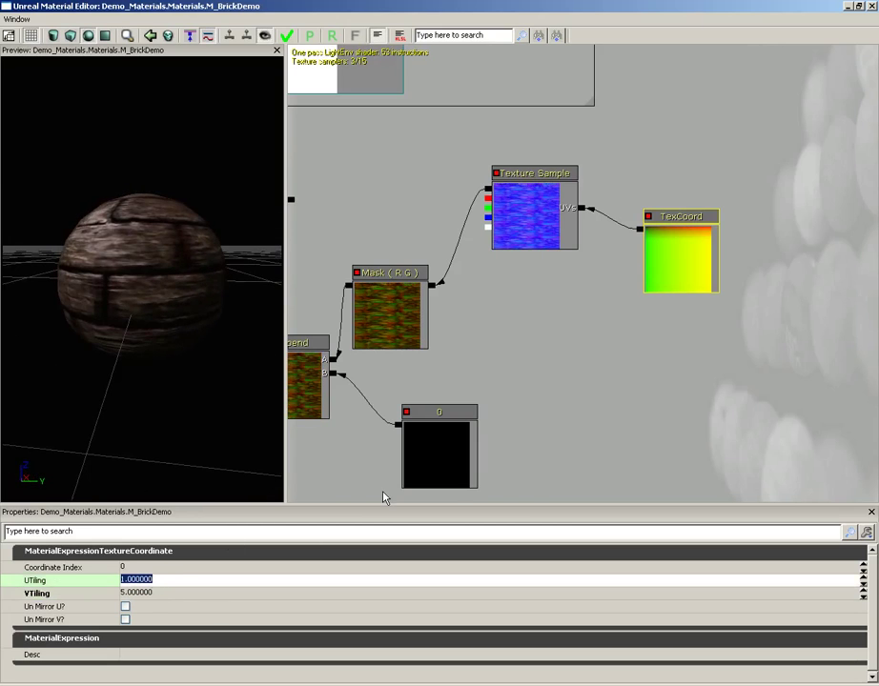
pyautogui.write('5')
pyautogui.press('Return')
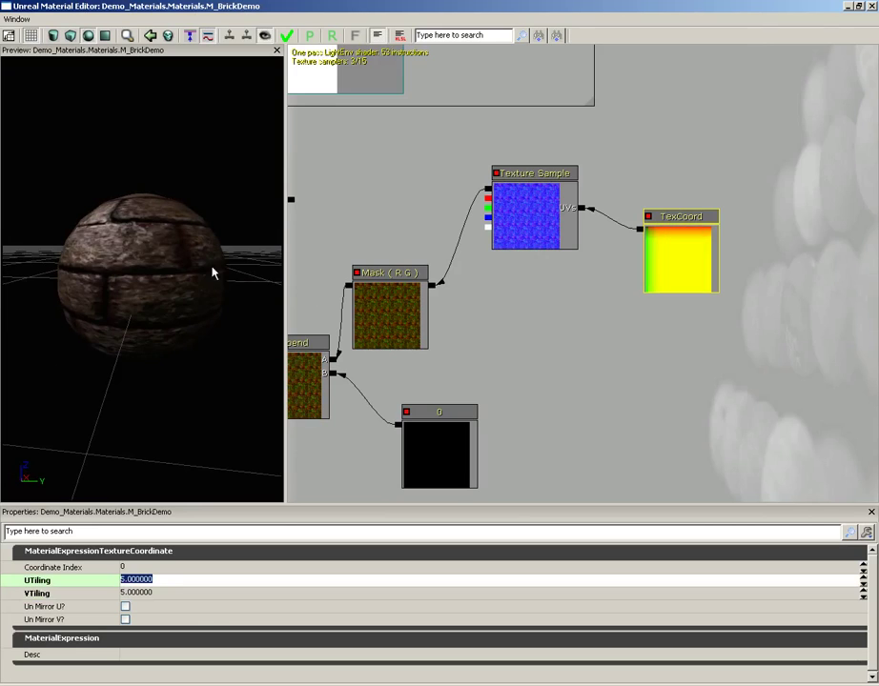
# Step: Zoom out and marquee-select the Add, Texture Sample, Mask, Append, Constant and TexCoord nodes
pyautogui.moveTo(526, 304); pyautogui.dragTo(597, 300)
pyautogui.scroll(-2, 568, 267)
pyautogui.moveTo(569, 245); pyautogui.dragTo(628, 286)
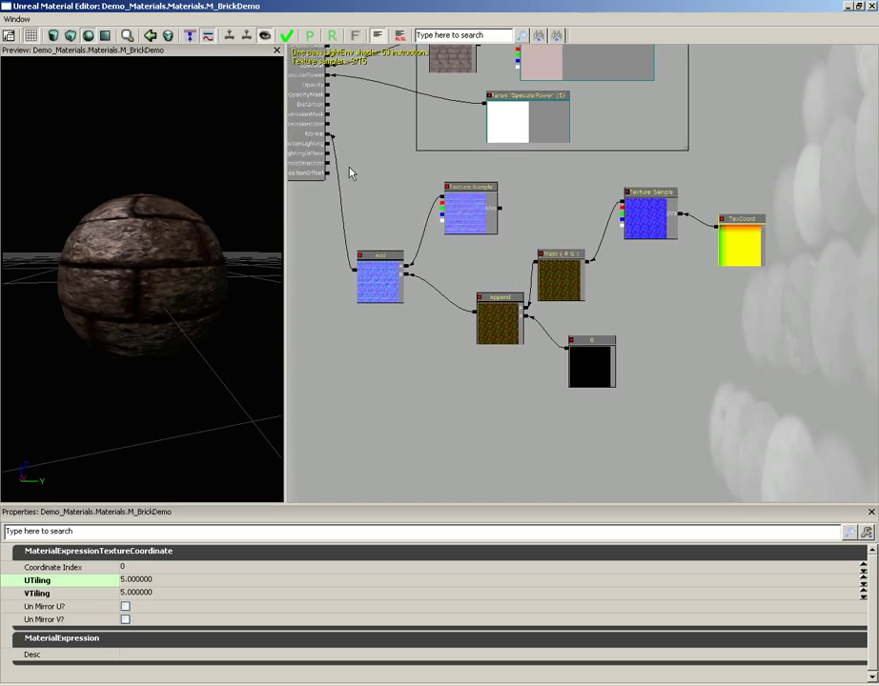
pyautogui.keyDown('ctrl'); pyautogui.keyDown('alt'); pyautogui.moveTo(349, 169); pyautogui.dragTo(803, 412); pyautogui.keyUp('alt'); pyautogui.keyUp('ctrl')
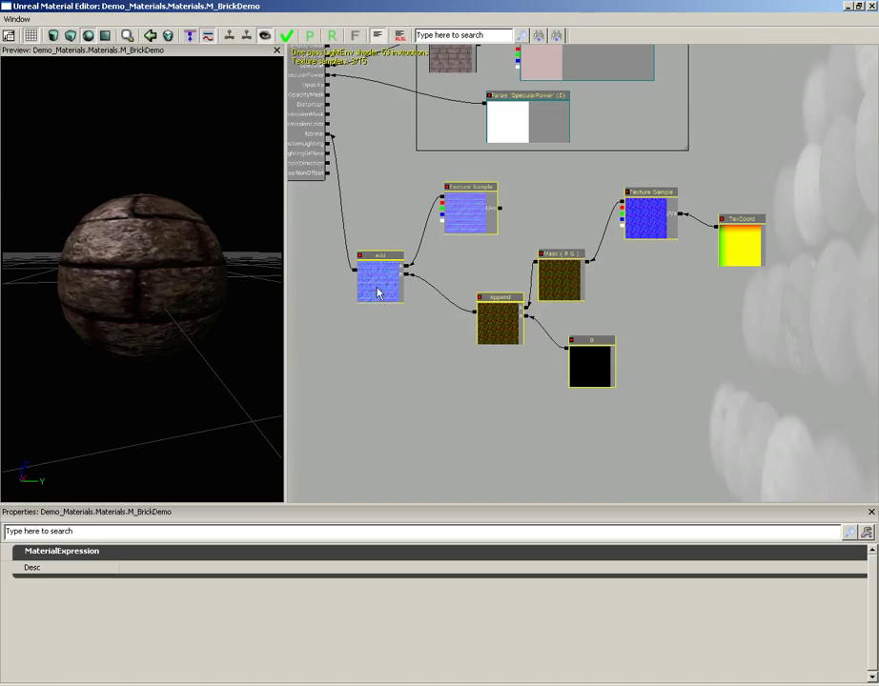
pyautogui.moveTo(388, 293); pyautogui.dragTo(423, 298)
# Step: Wrap the selected normal-map nodes in a comment named 'Normal' and shift it right
pyautogui.rightClick(410, 238)
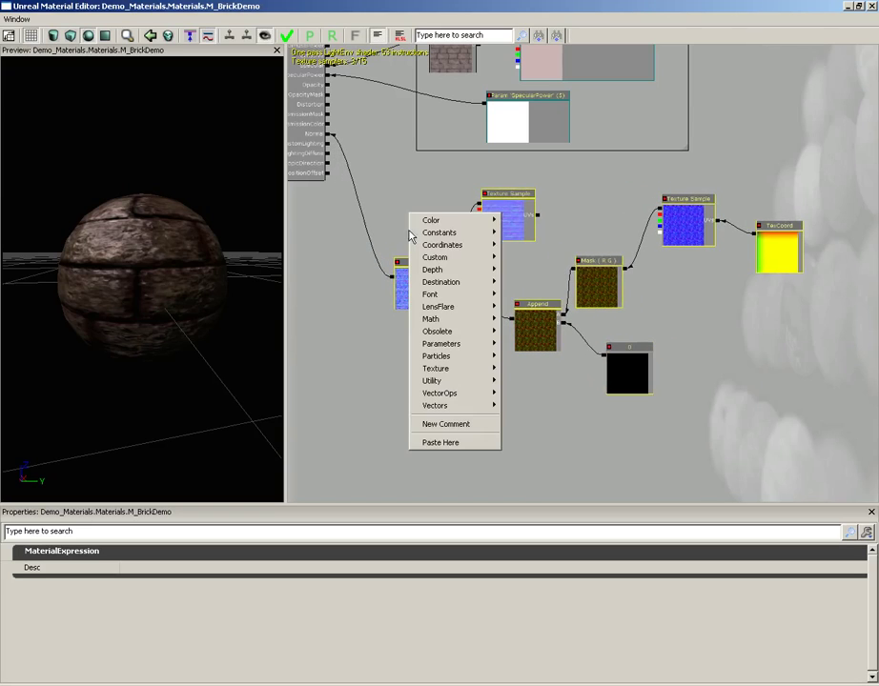
pyautogui.click(446, 423)
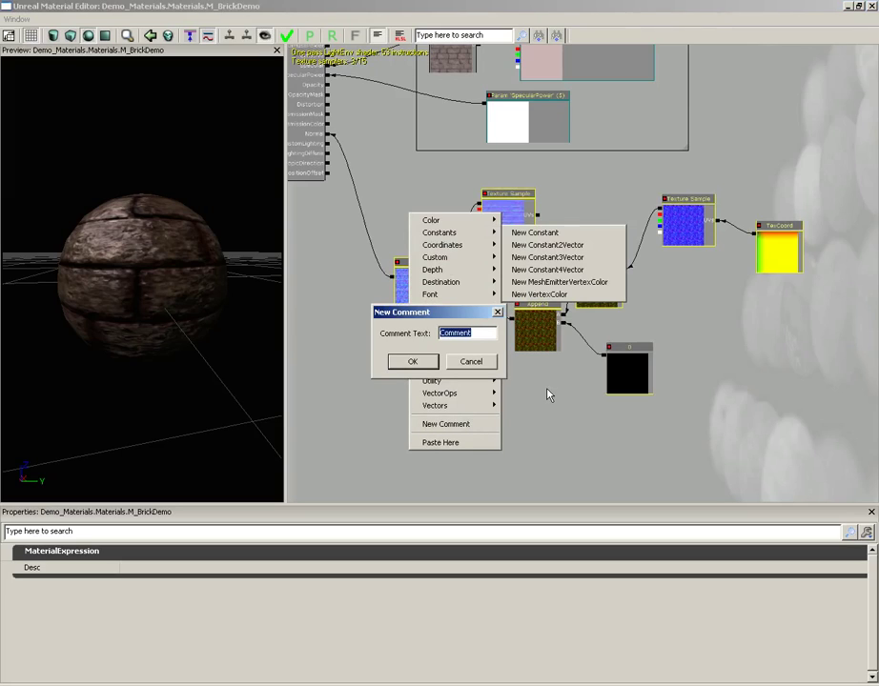
pyautogui.write('Normal')
pyautogui.click(404, 363)
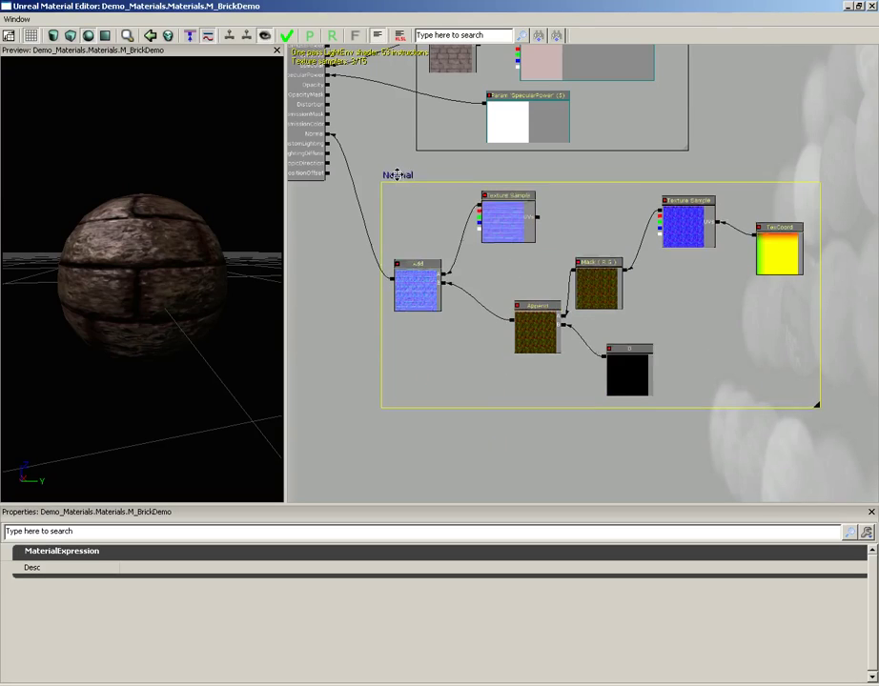
pyautogui.moveTo(398, 172); pyautogui.dragTo(439, 300)
# Step: Apply the M_BrickDemo material changes and close the Material Editor
pyautogui.scroll(-2, 448, 338)
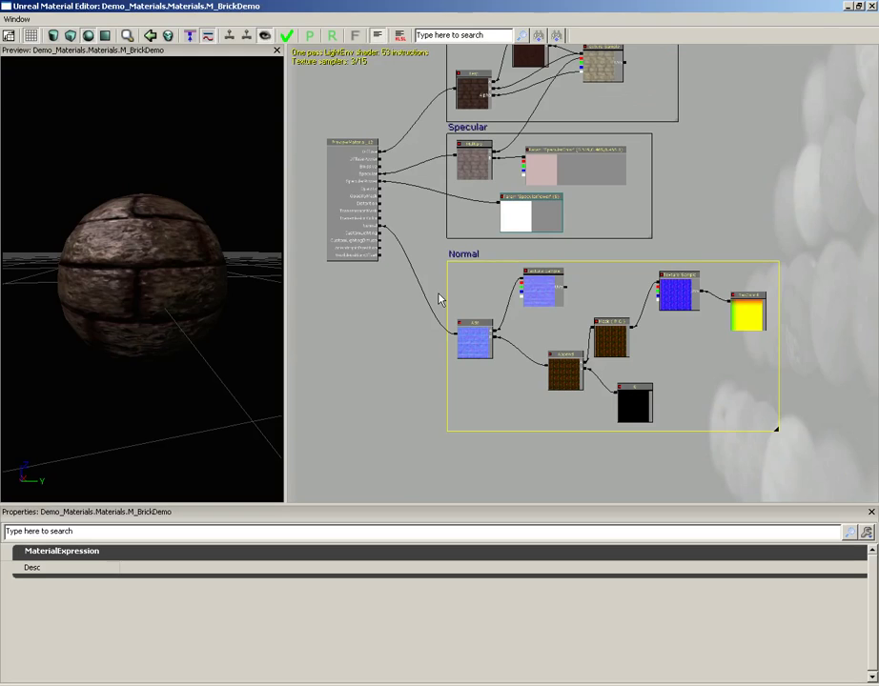
pyautogui.click(287, 38)
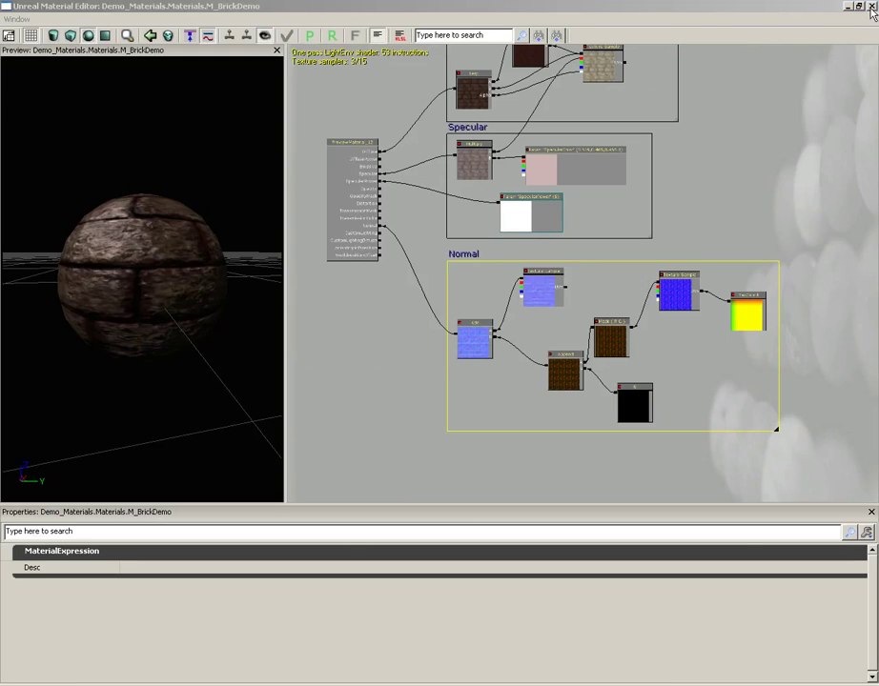
pyautogui.click(869, 5)
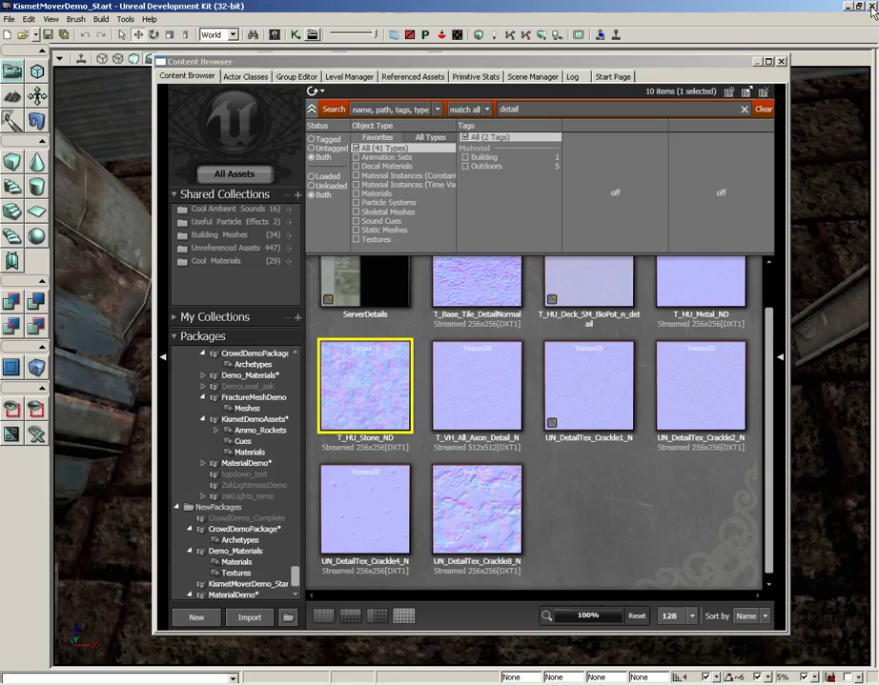
# Step: Close the Content Browser and fly the perspective camera up to the brick wall to check its detail normals
pyautogui.click(782, 62)
pyautogui.scroll(5, 579, 302)
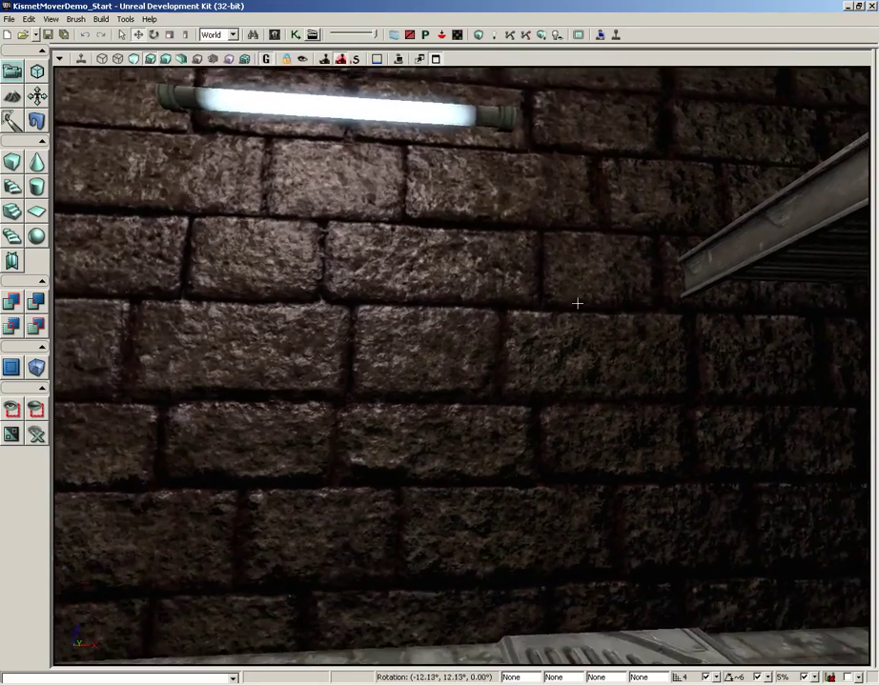
pyautogui.scroll(-5, 519, 305)
pyautogui.scroll(5, 517, 286)
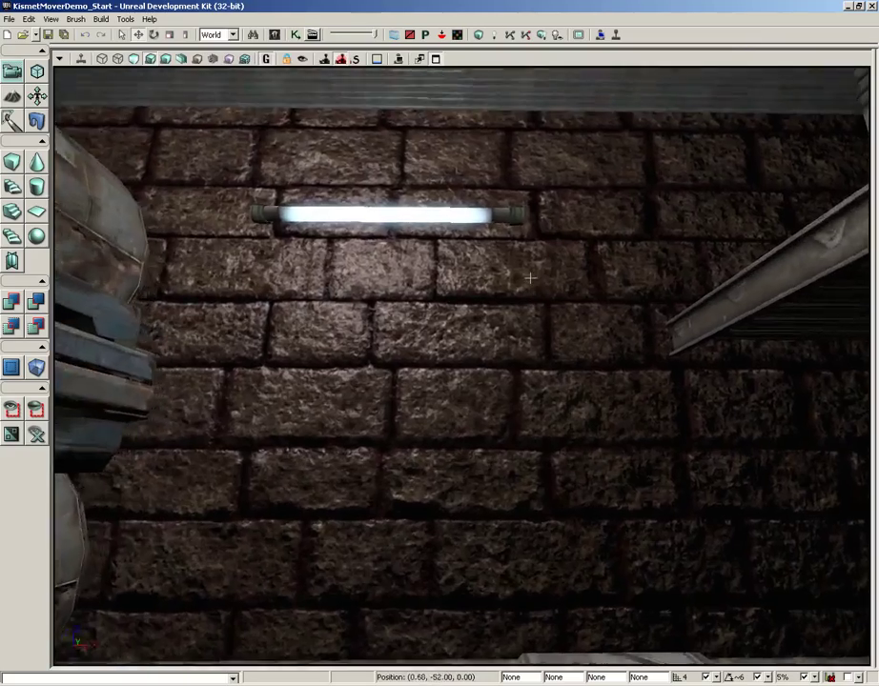
pyautogui.scroll(3, 515, 219)
pyautogui.scroll(-3, 517, 238)
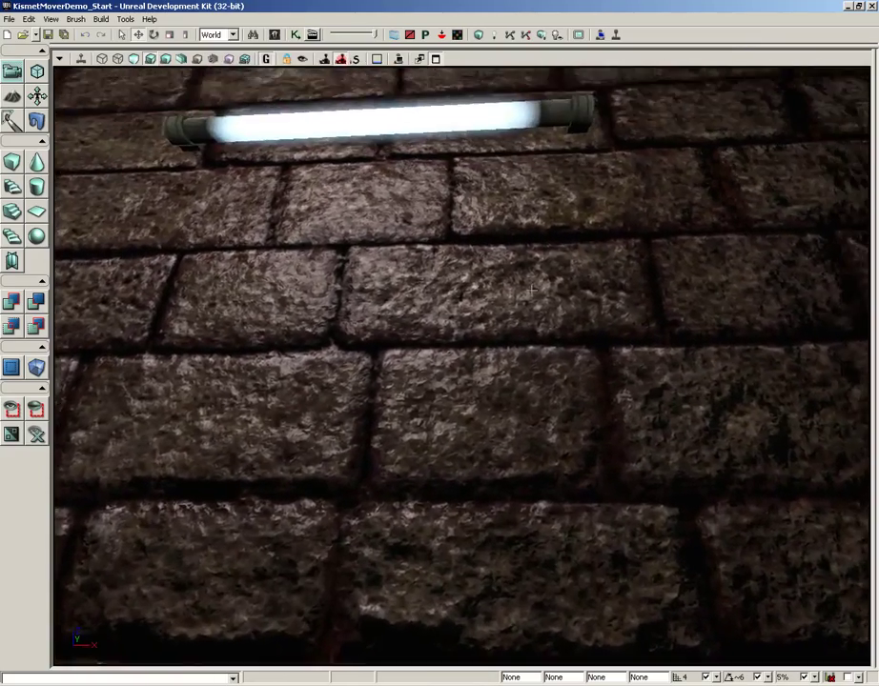
pyautogui.scroll(3, 521, 257)
pyautogui.scroll(-3, 520, 257)
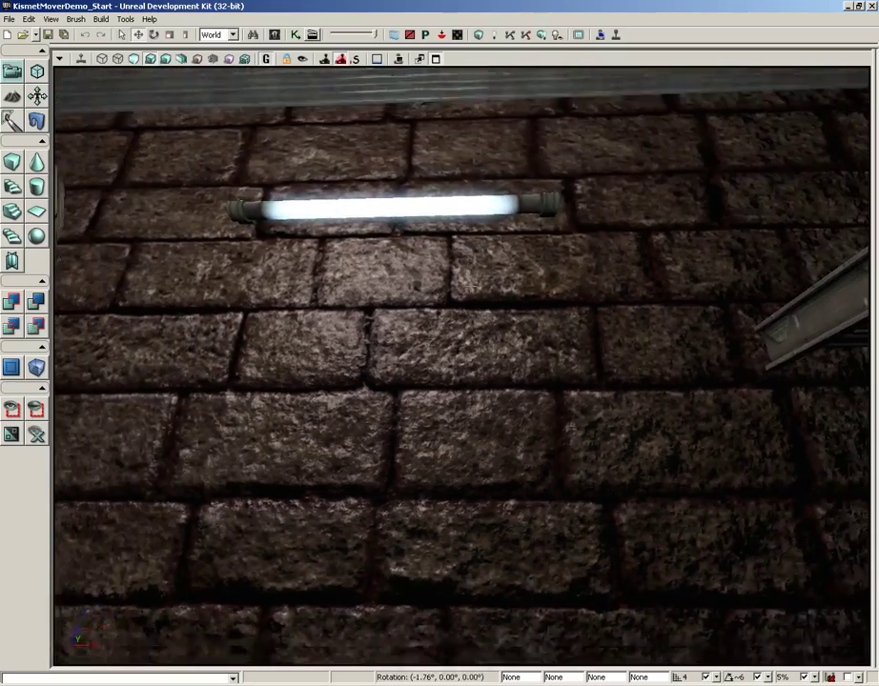
pyautogui.moveTo(520, 257); pyautogui.dragTo(467, 351, button='right')
pyautogui.moveTo(467, 350)
pyautogui.mouseDown()
pyautogui.moveTo(466, 248)
pyautogui.moveTo(475, 373)
pyautogui.moveTo(460, 362)
pyautogui.mouseUp()
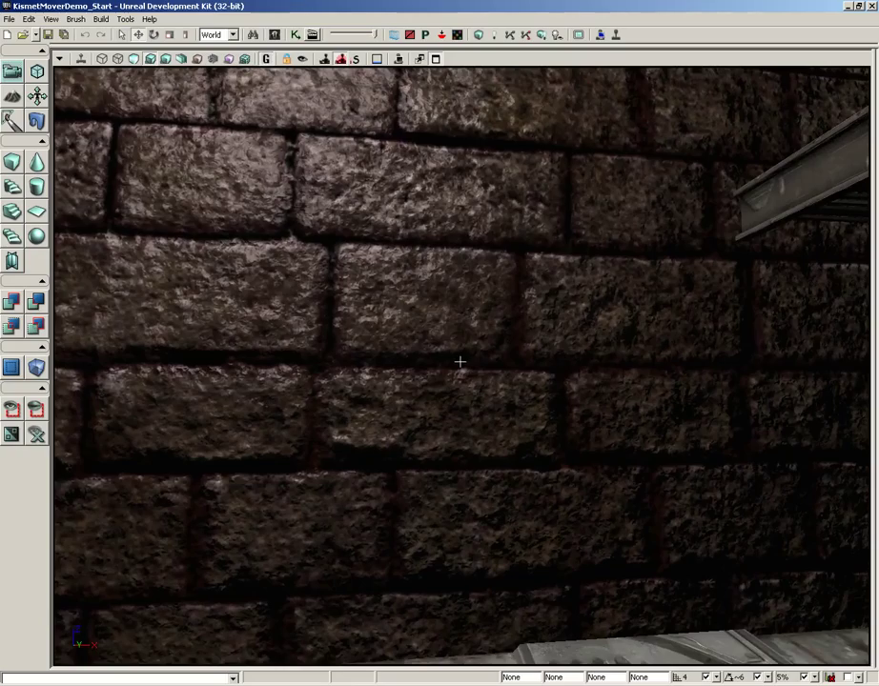
pyautogui.scroll(6, 457, 366)
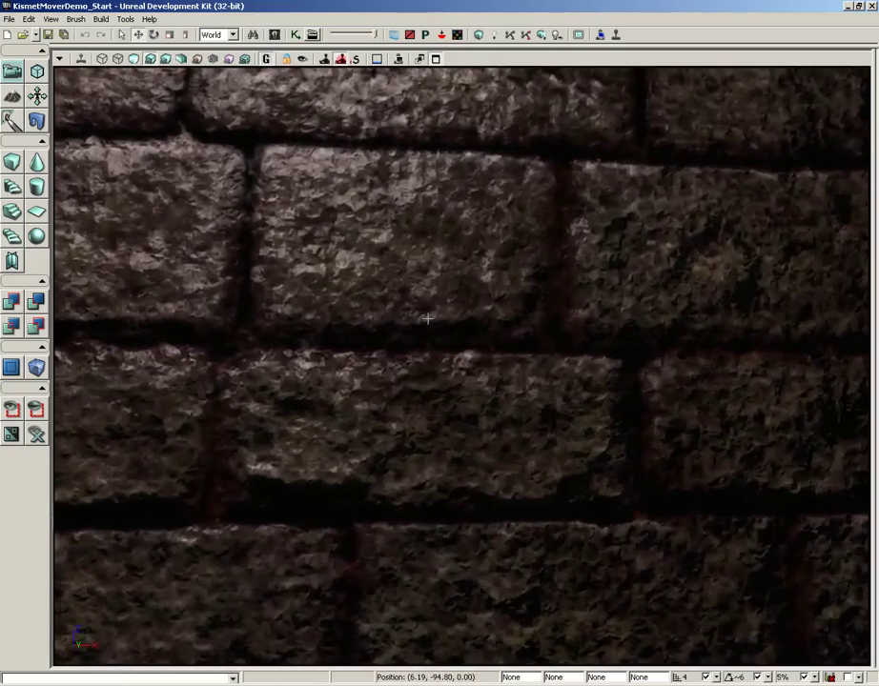
pyautogui.scroll(-4, 427, 318)
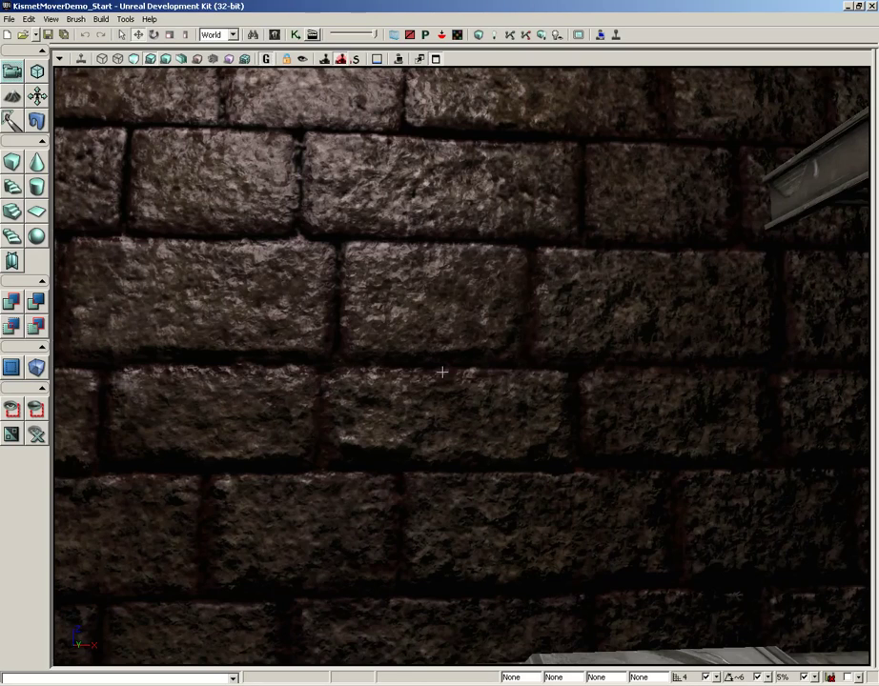